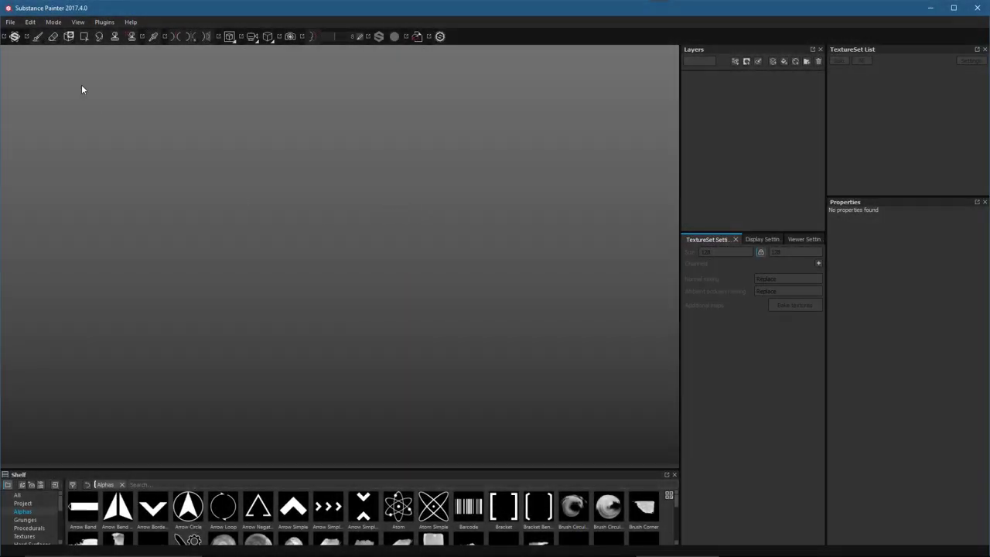
- Start a new project from the PBR - Metallic Roughness template and browse for its mesh
click(10, 21)
click(19, 32)
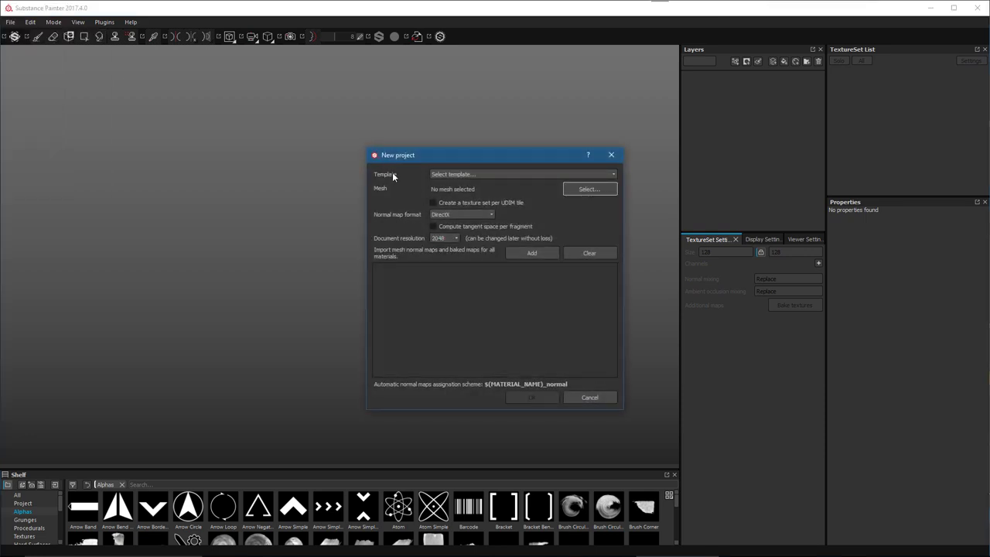
click(474, 174)
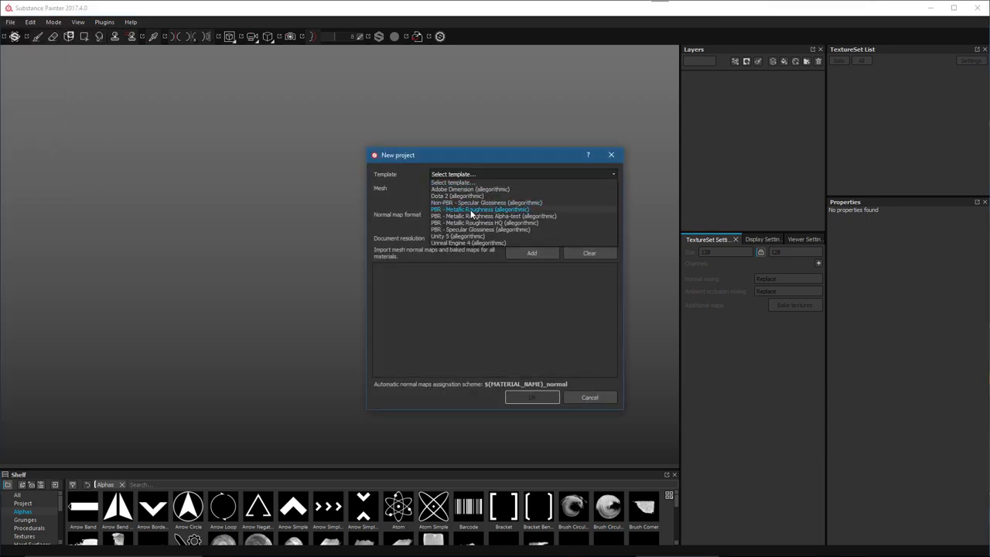
click(471, 210)
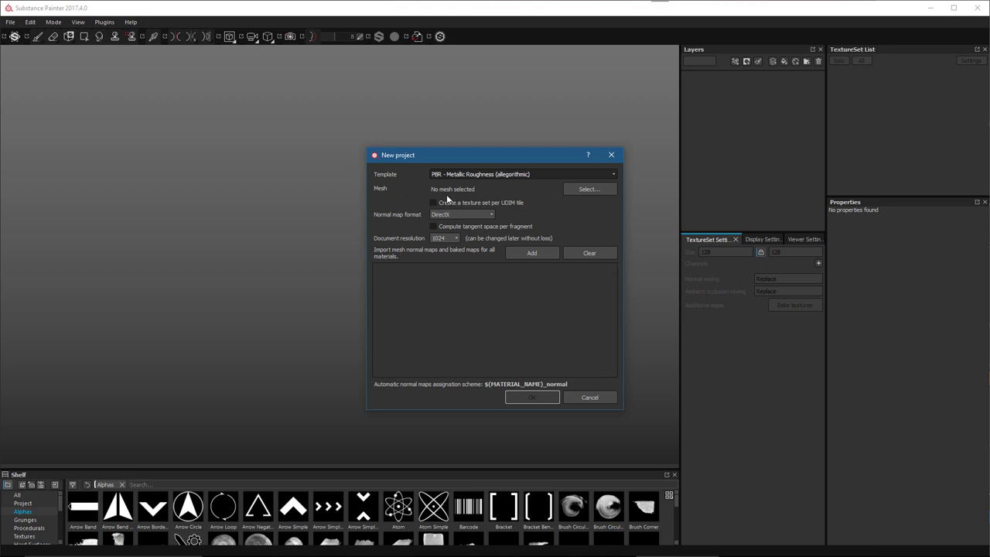
click(591, 189)
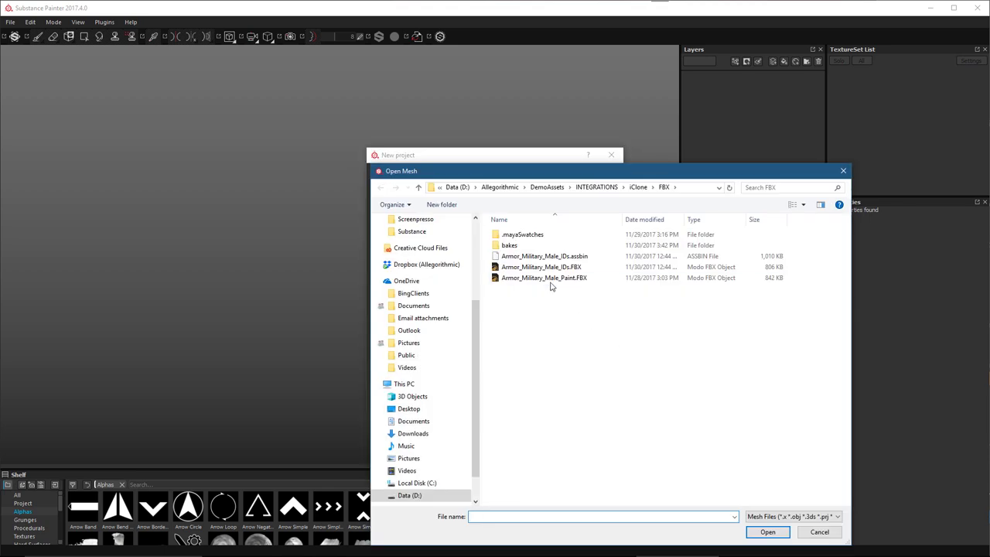
- Load Armor_Military_Male_Paint.FBX as the project mesh with OpenGL normal map format
click(551, 278)
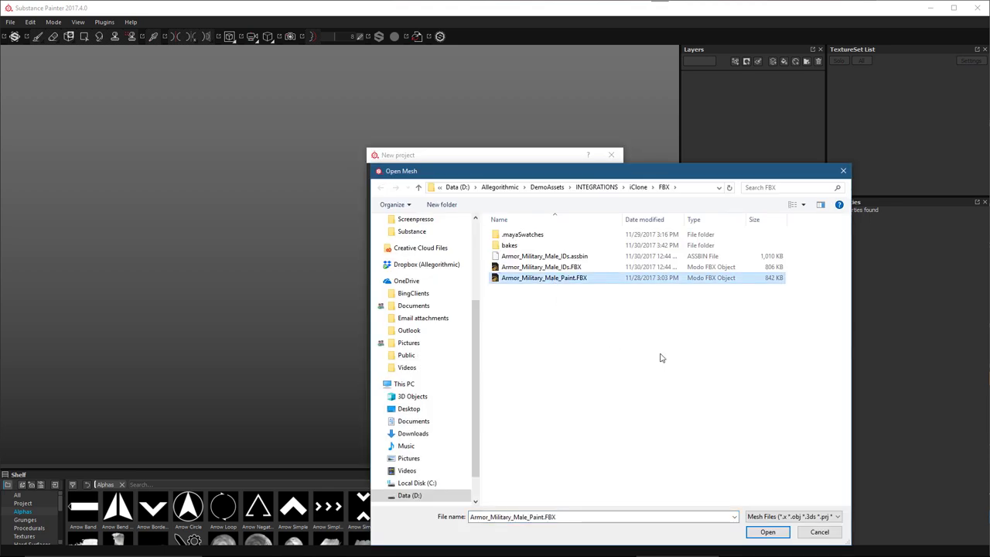
click(763, 532)
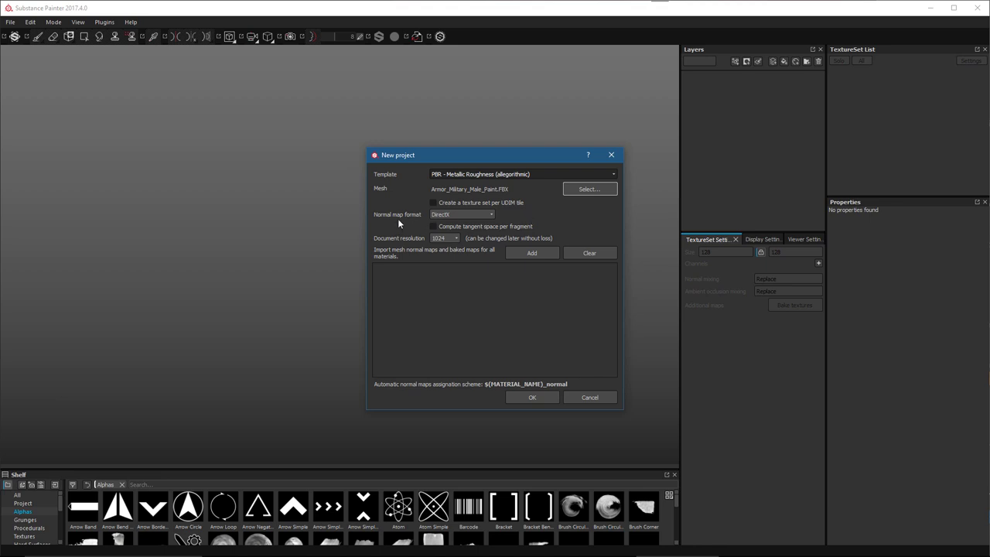
click(468, 215)
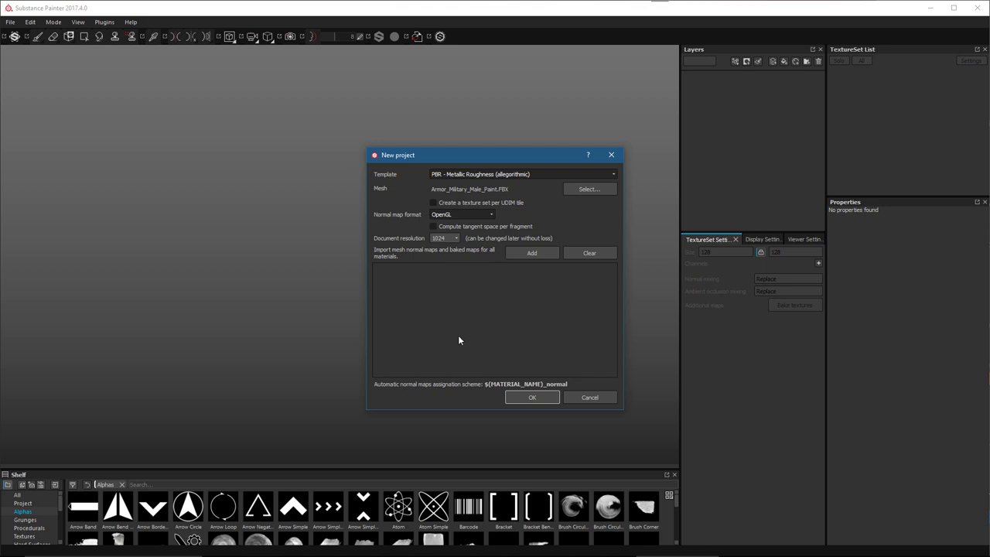
click(531, 254)
- Import all eight baked maps from the bakes folder into the new project
click(507, 246)
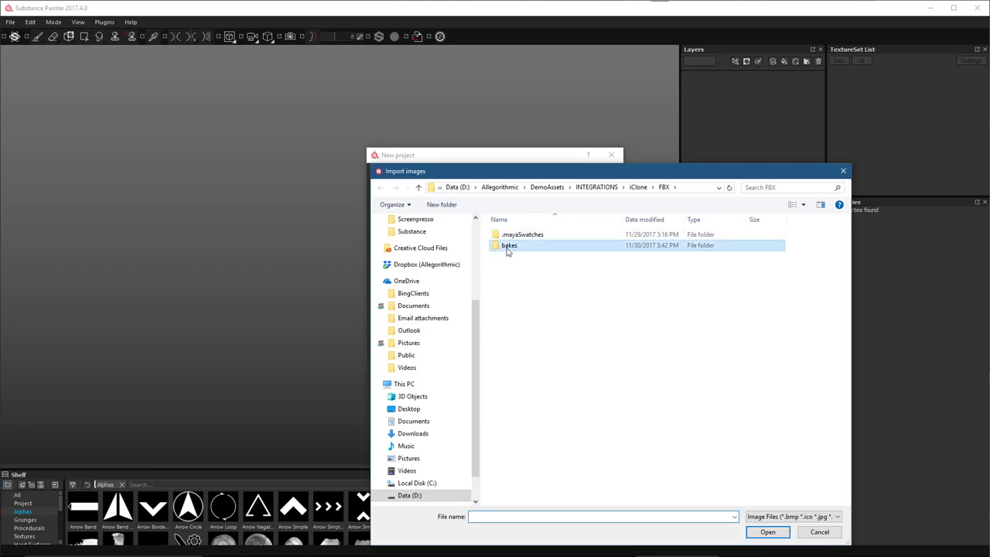
double_click(508, 246)
drag(519, 387, 824, 244)
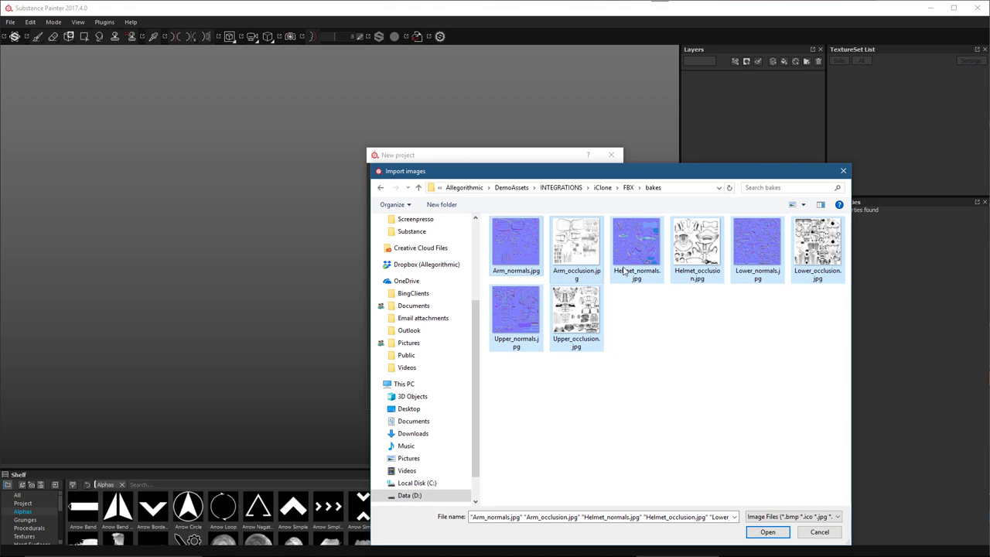
click(760, 531)
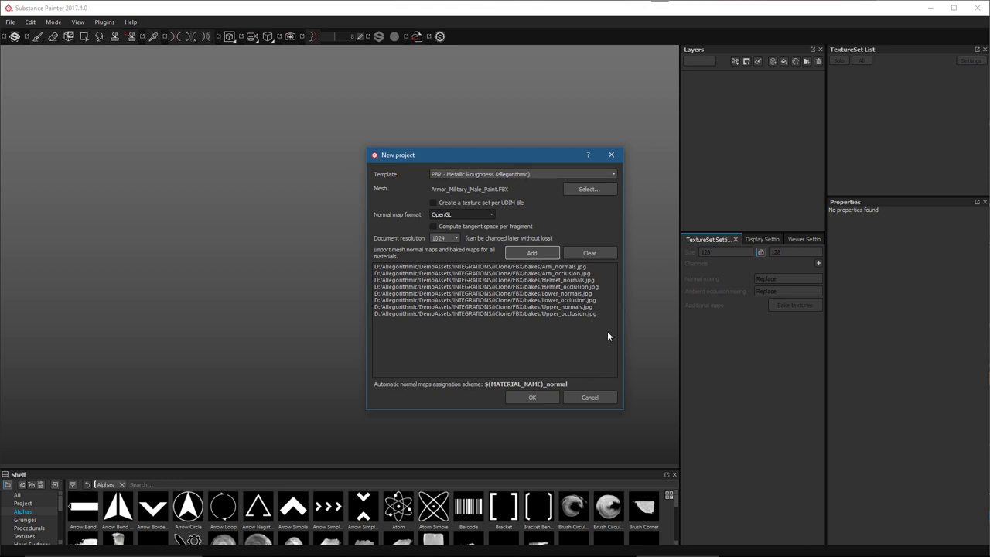
- Set the document resolution to 2048 and create the project
click(444, 239)
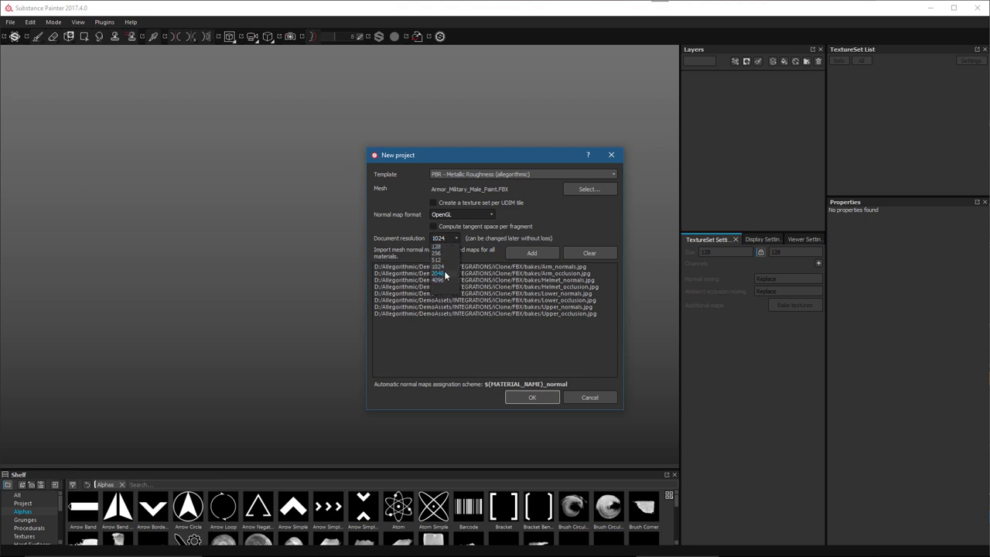
click(443, 280)
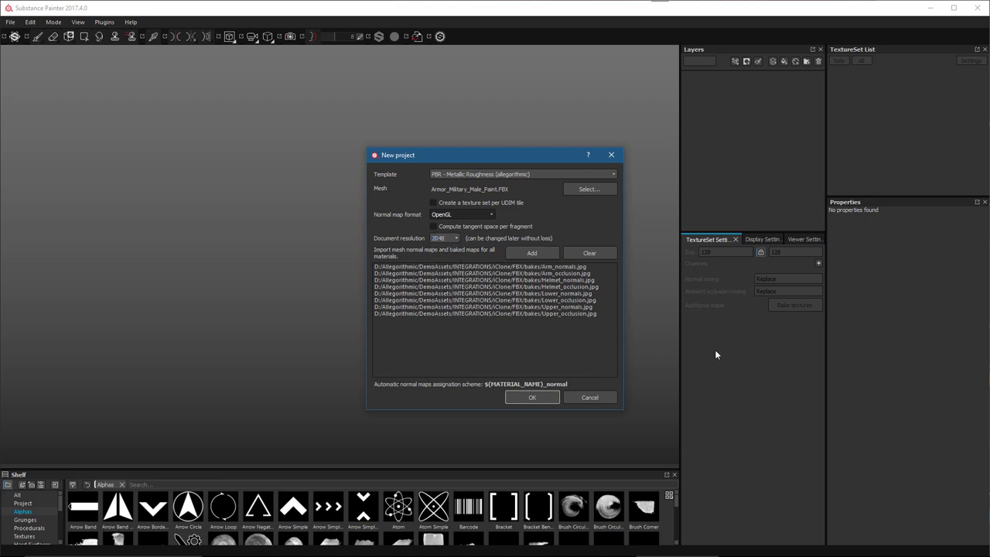
click(532, 397)
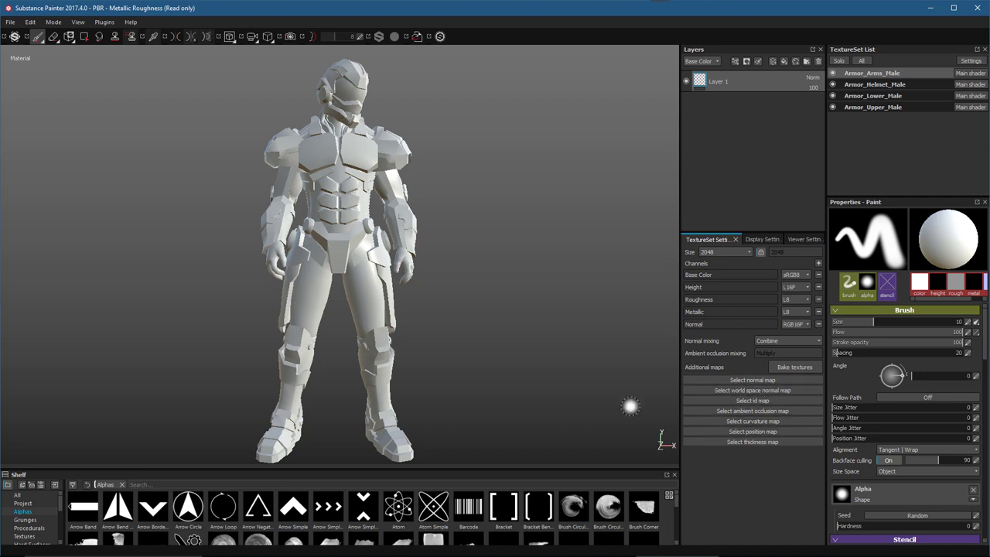
- Enlarge the shelf to list the Project textures, then dismiss the Baking dialog
drag(444, 469, 454, 362)
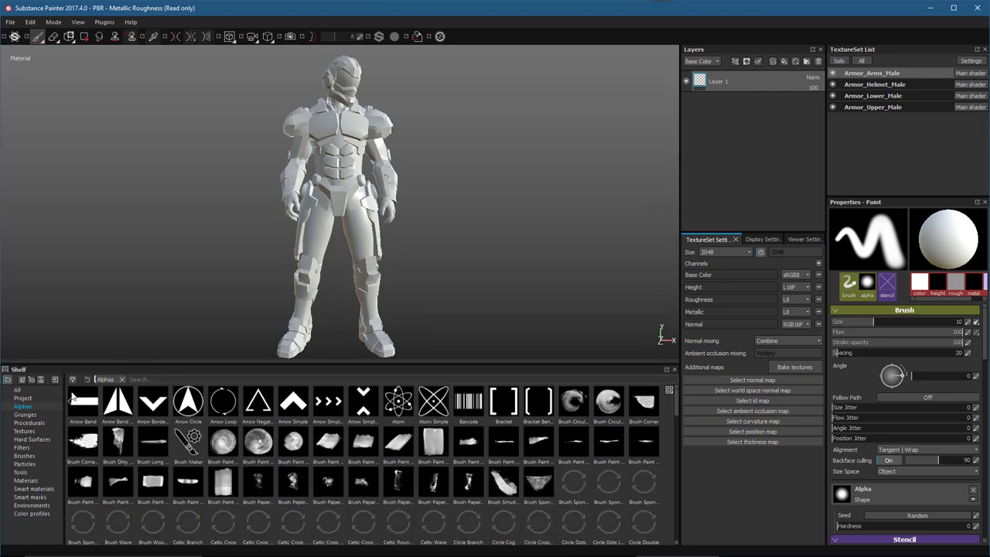
click(34, 397)
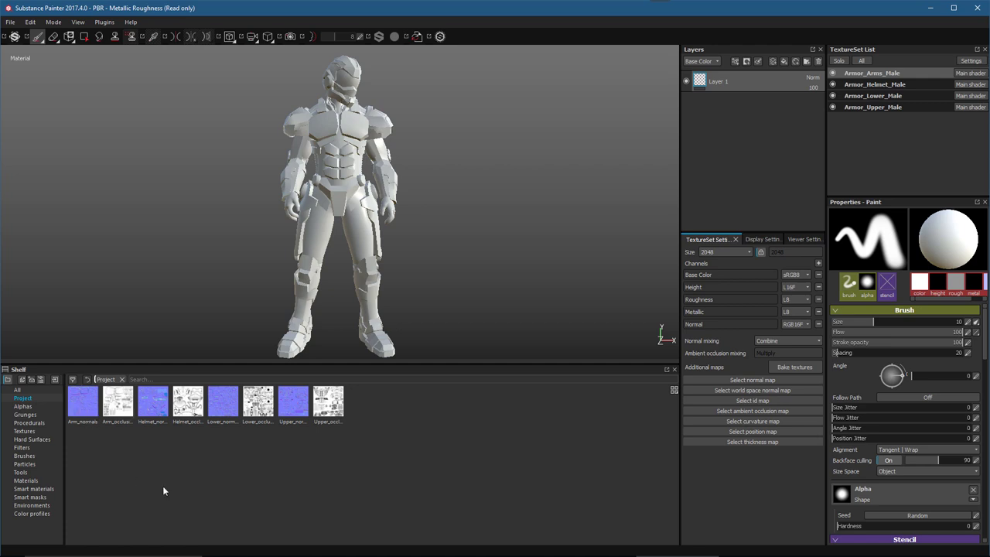
click(789, 367)
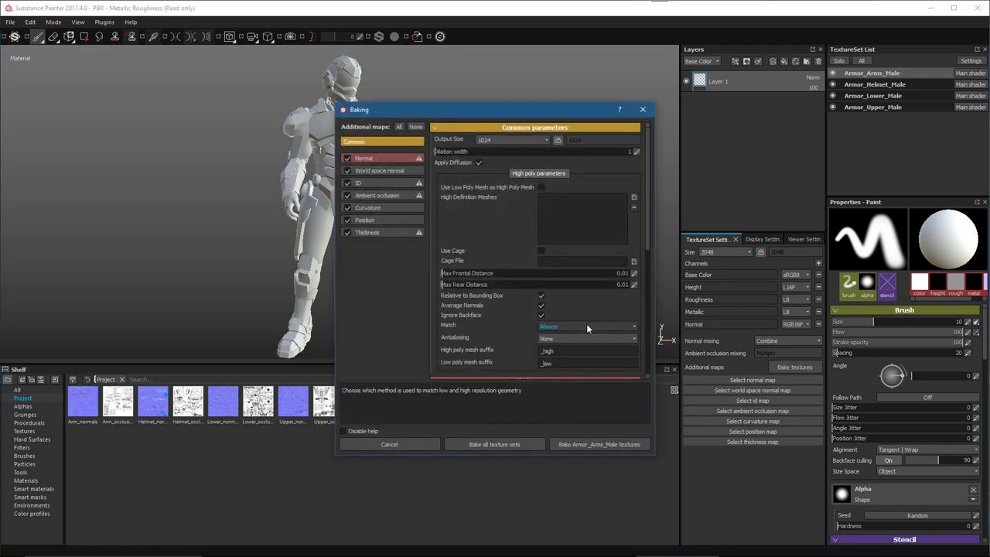
click(642, 110)
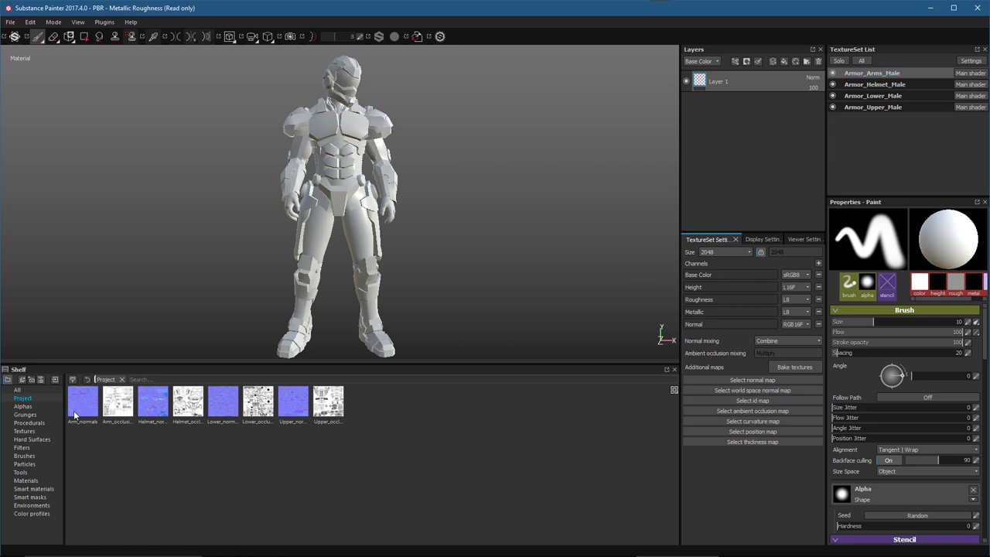
- Assign Arm_normals as the normal map and Arm_occlusion as the ambient occlusion map
mouse_move(75, 407)
drag(75, 407, 745, 381)
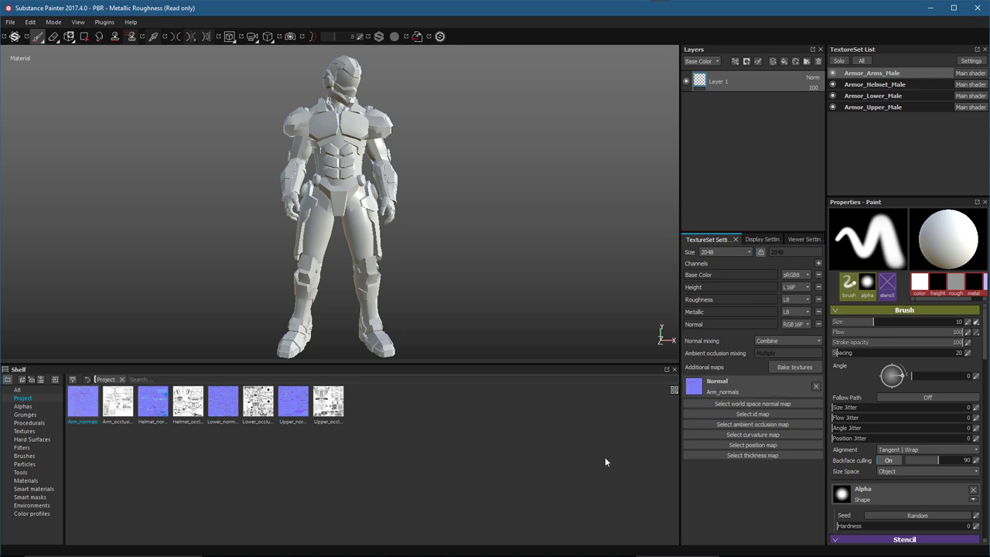
click(753, 424)
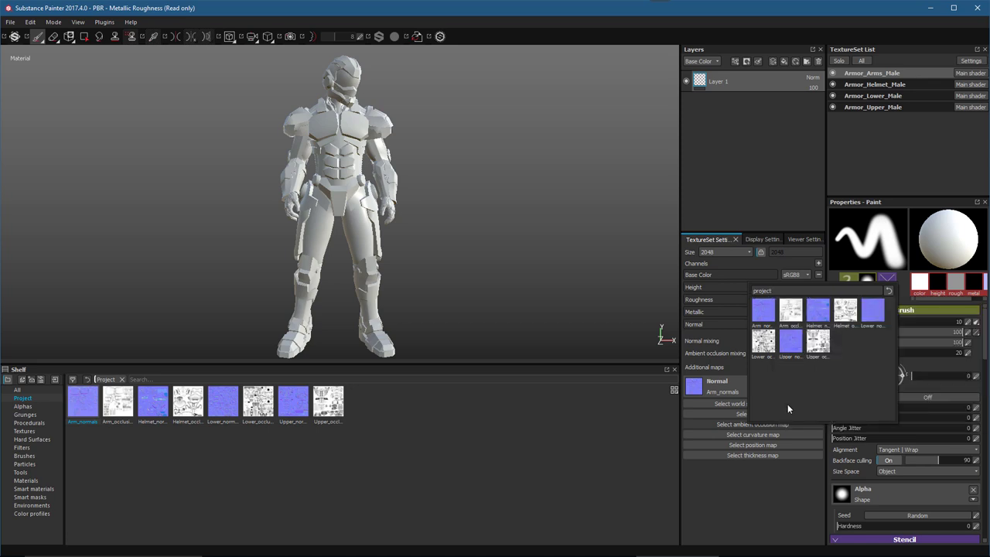
mouse_move(789, 309)
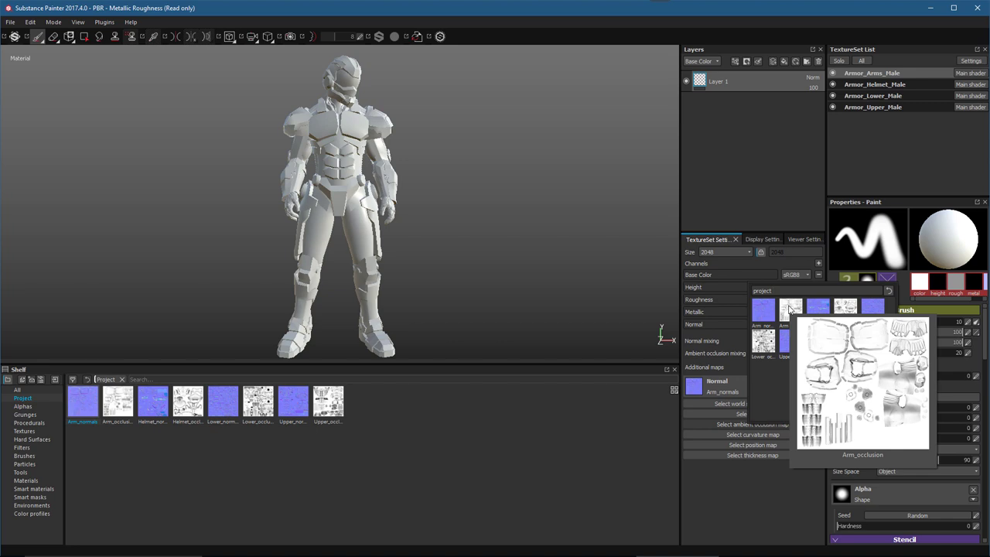
click(788, 309)
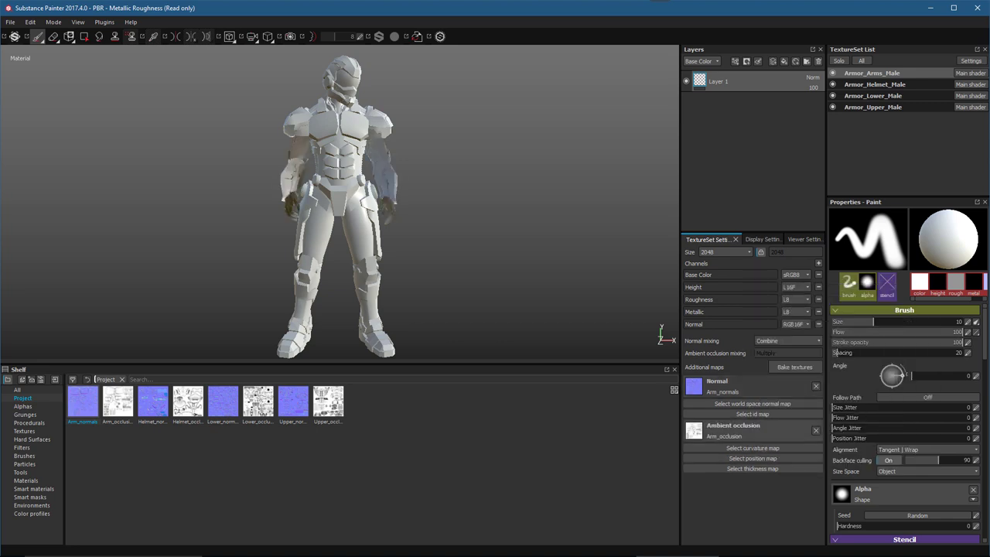
scroll(426, 254, up, 5)
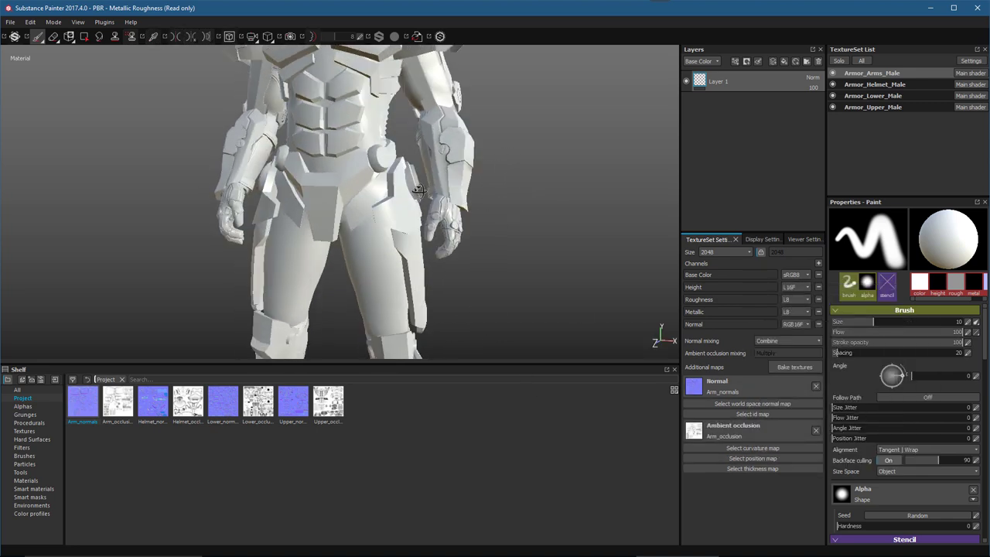
alt+drag(418, 189, 504, 237)
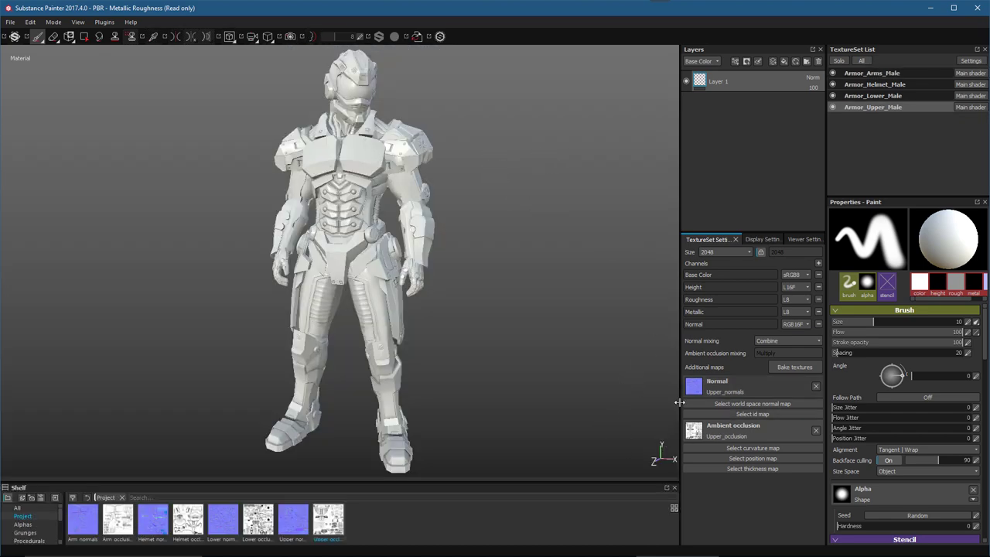
alt+drag(484, 230, 391, 249)
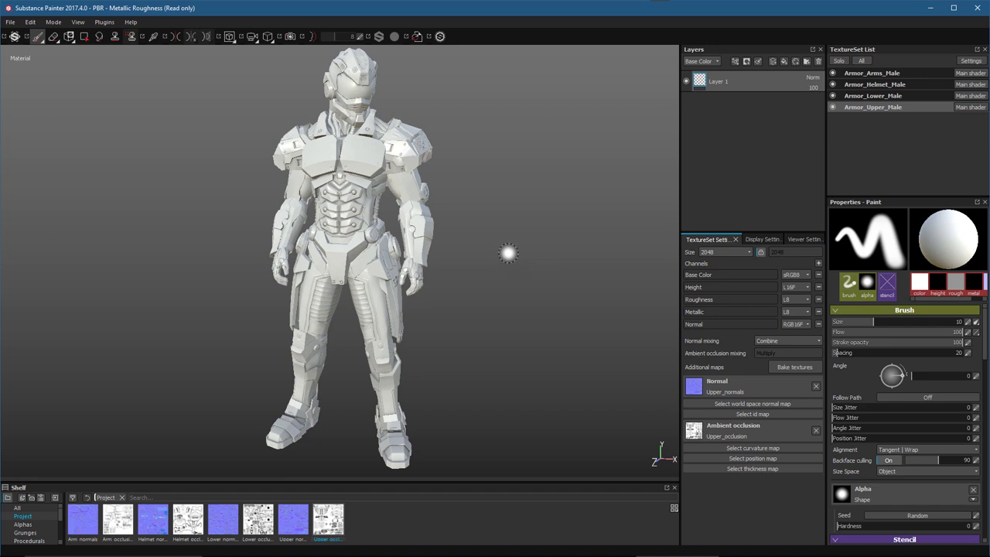
click(786, 368)
- In the Baking dialog, disable the Normal and Thickness bakers and set output size to 4096
drag(449, 116, 547, 122)
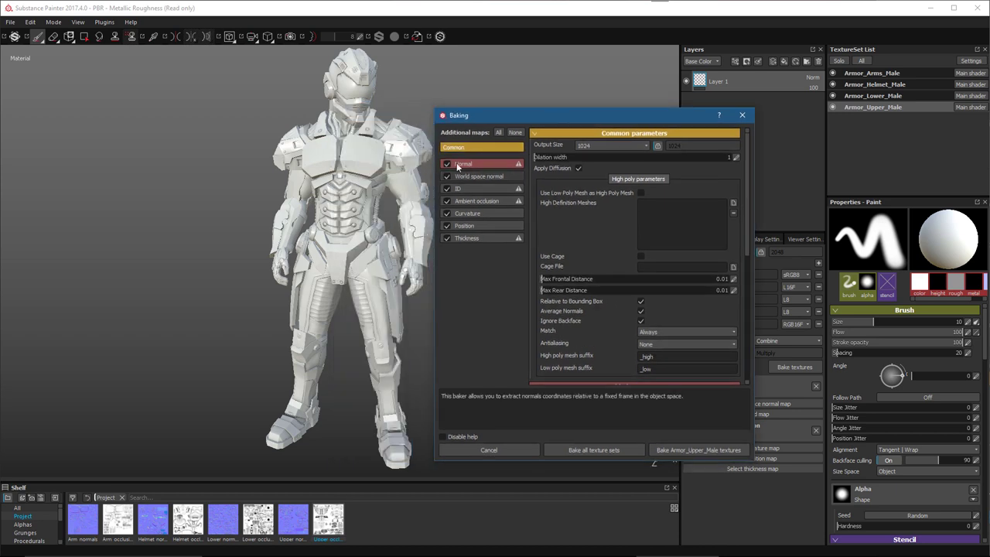
click(447, 164)
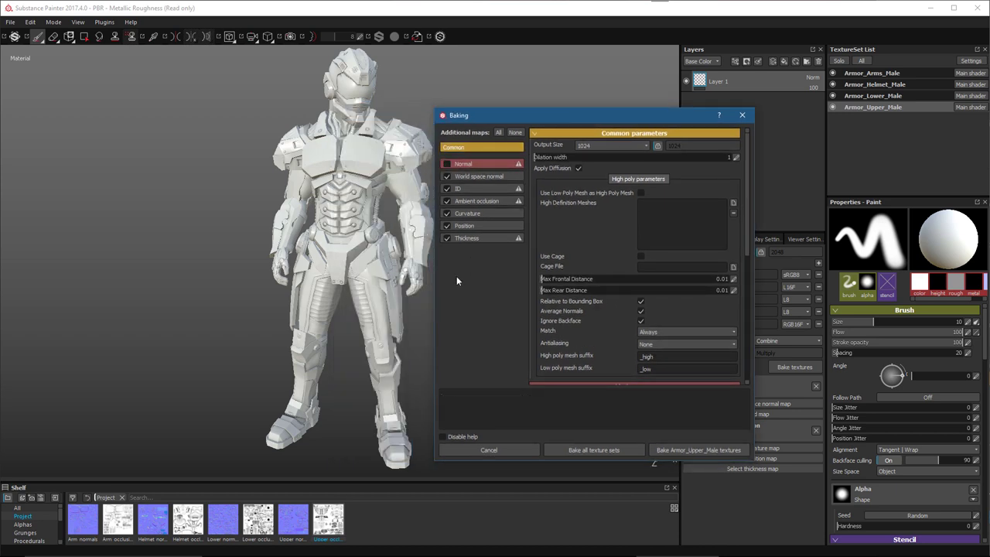
click(586, 146)
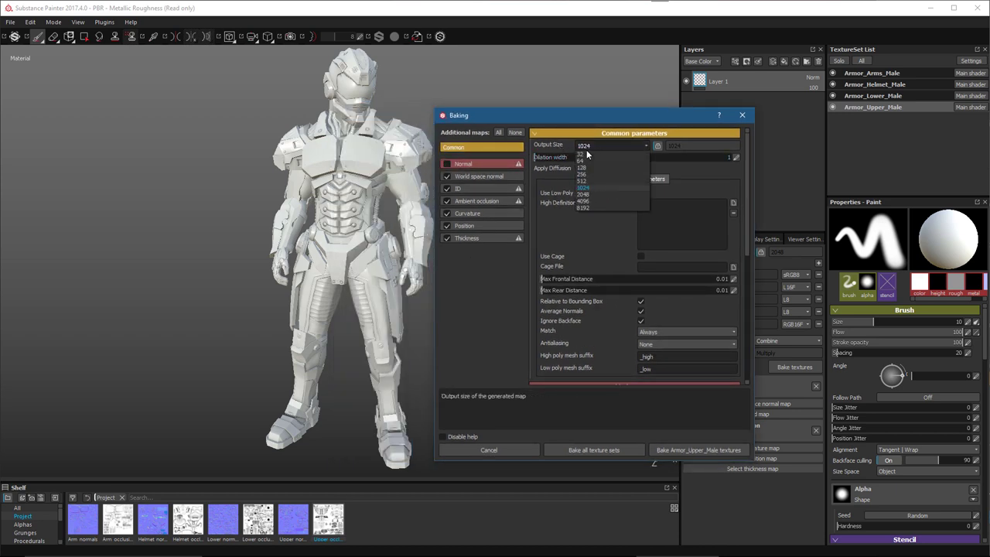
click(584, 200)
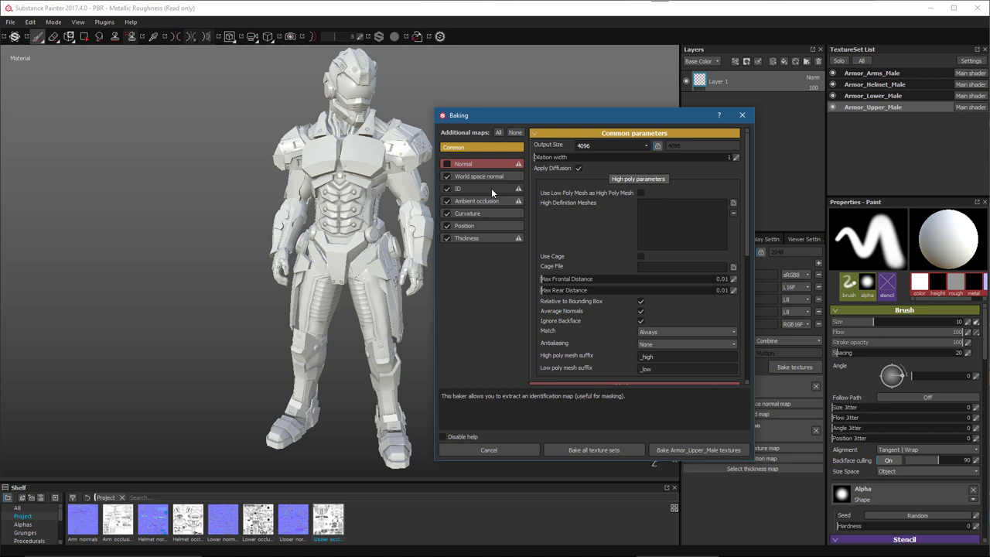
click(446, 238)
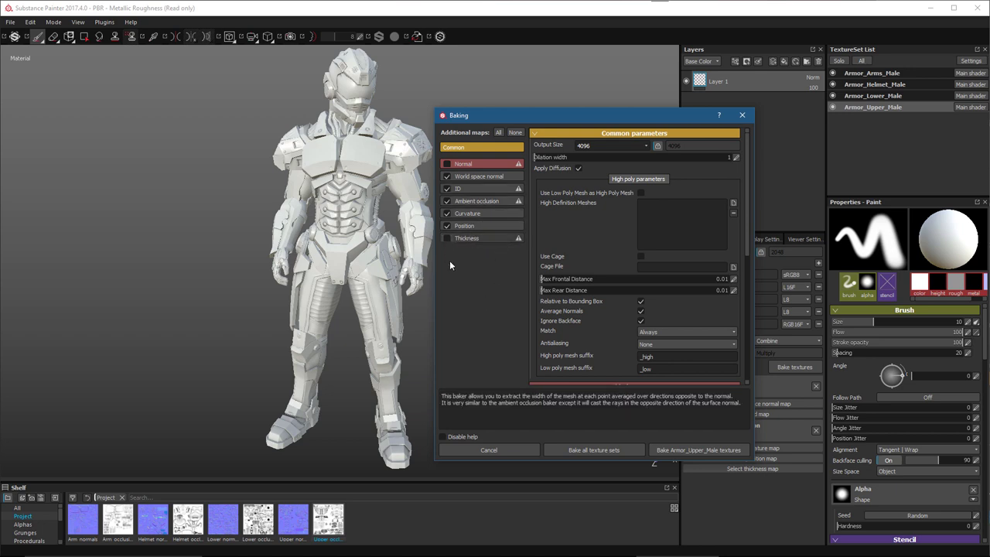
click(482, 189)
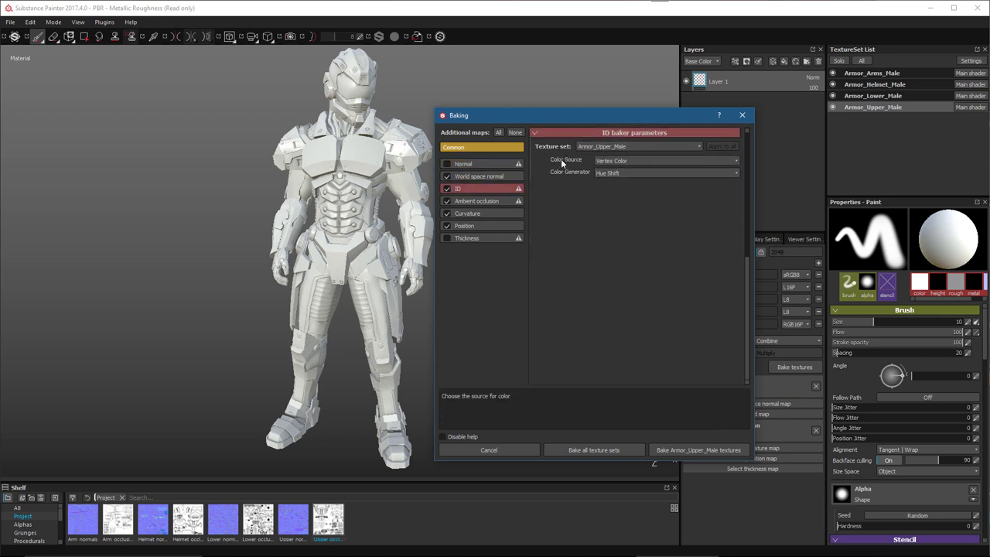
- Set the ID baker's Color Source to Material Color and apply it to all texture sets
click(620, 161)
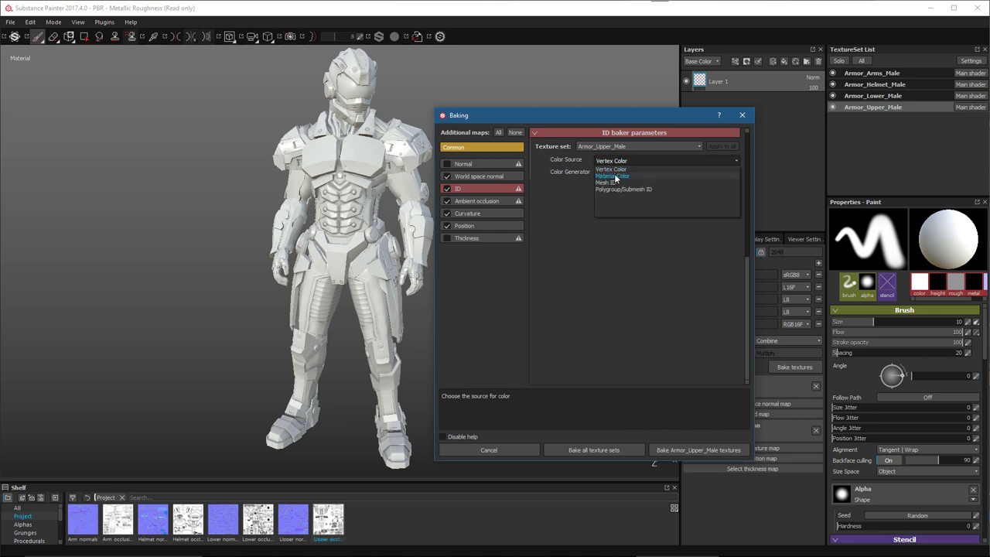
click(612, 175)
drag(624, 118, 493, 120)
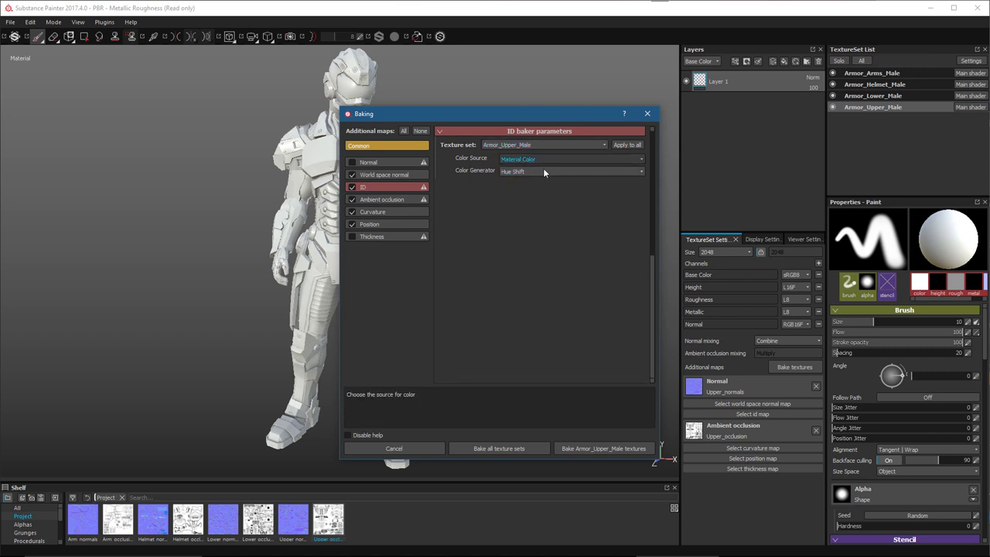
click(624, 145)
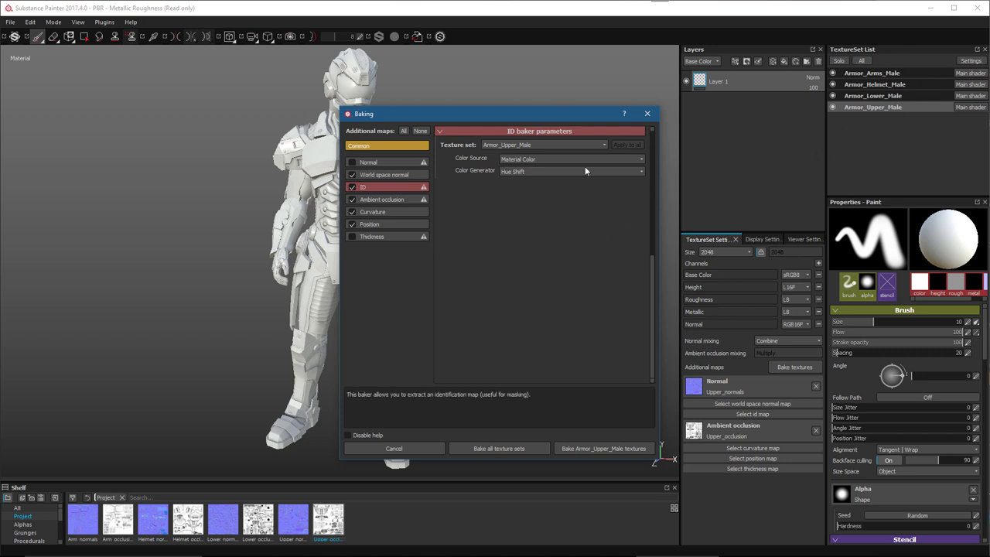
click(379, 147)
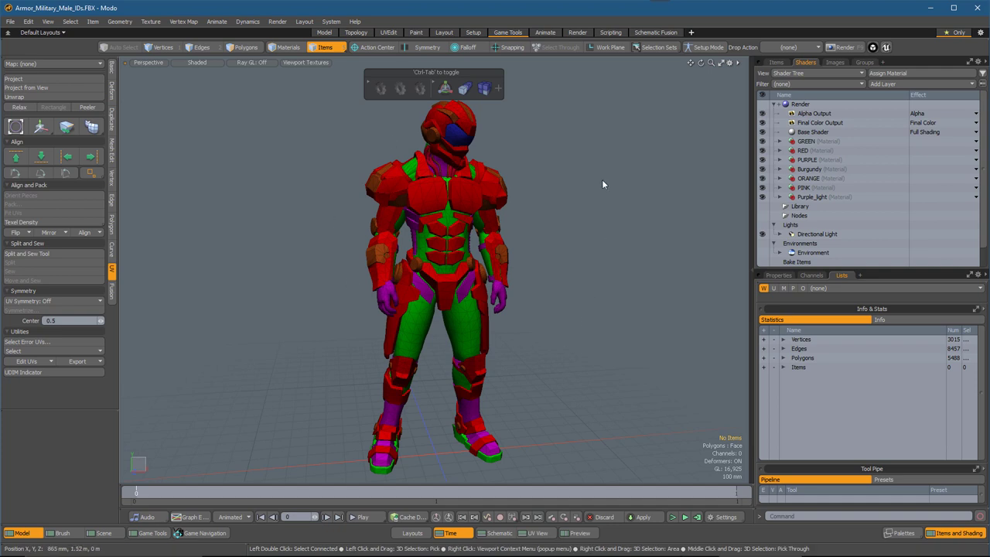
alt+drag(545, 247, 379, 358)
alt+drag(498, 333, 534, 288)
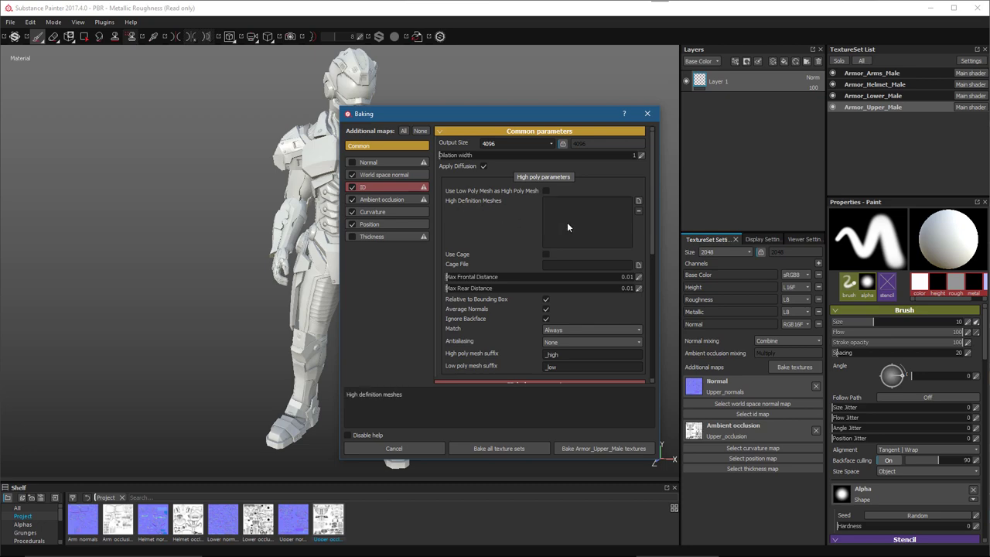
- Add Armor_Military_Male_IDs.FBX as the high definition mesh and bake all texture sets
click(638, 200)
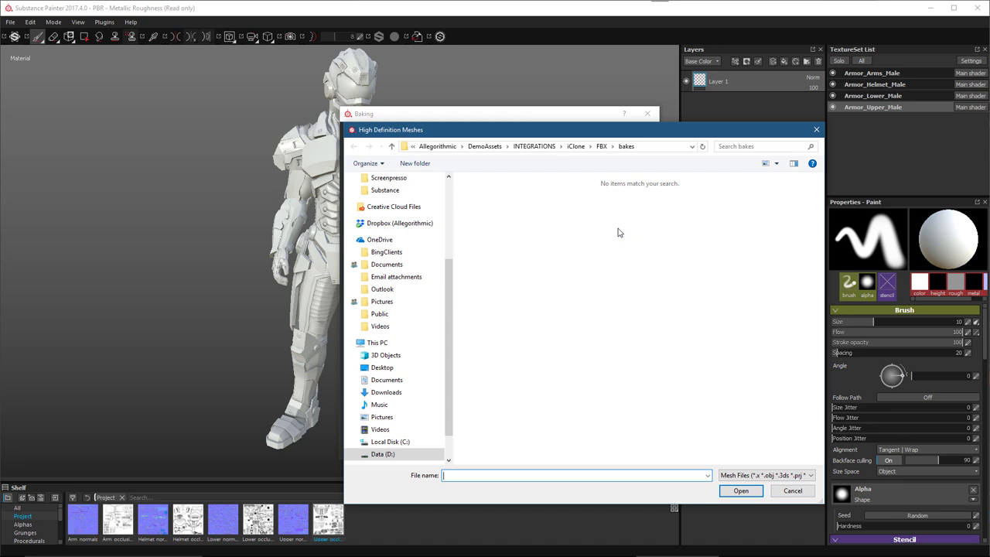
click(601, 146)
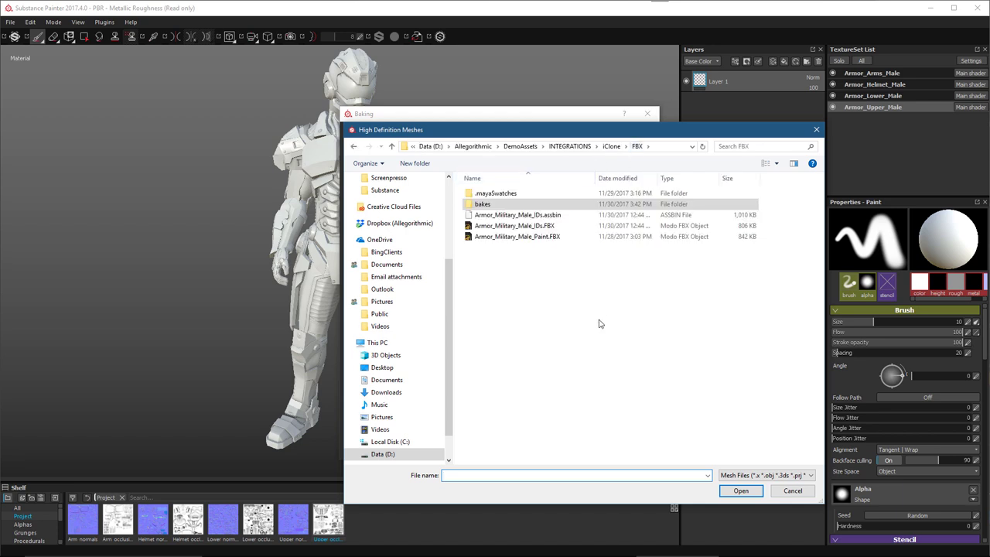
click(525, 226)
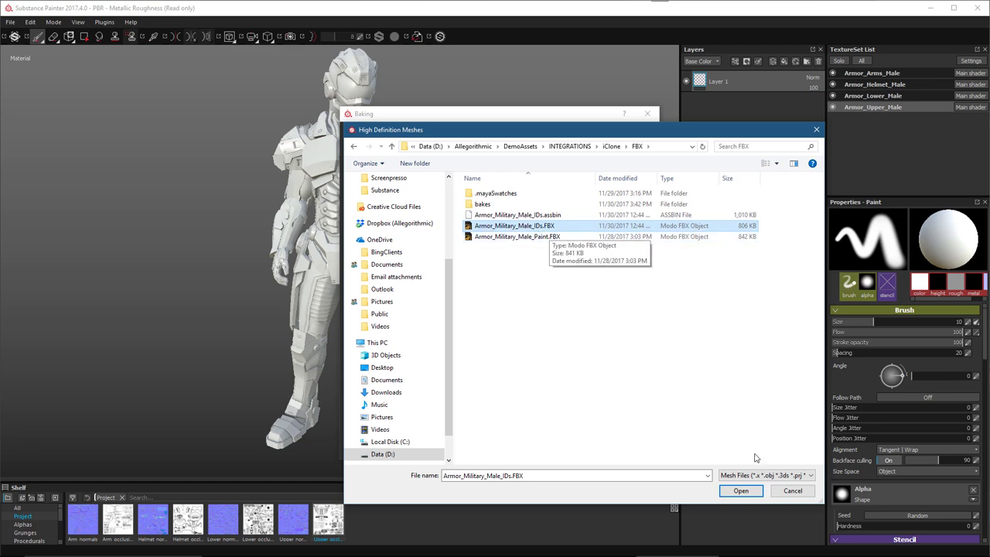
click(740, 491)
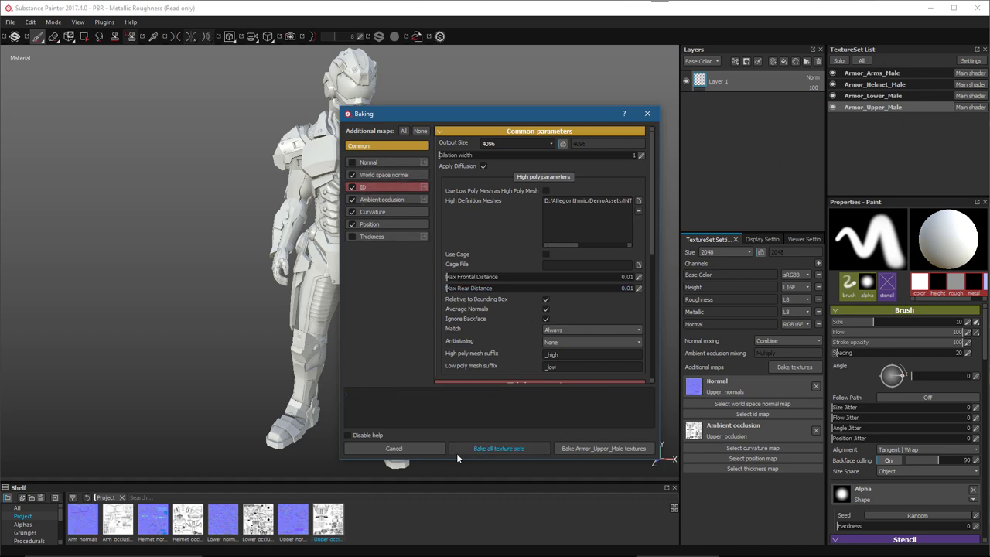
click(495, 450)
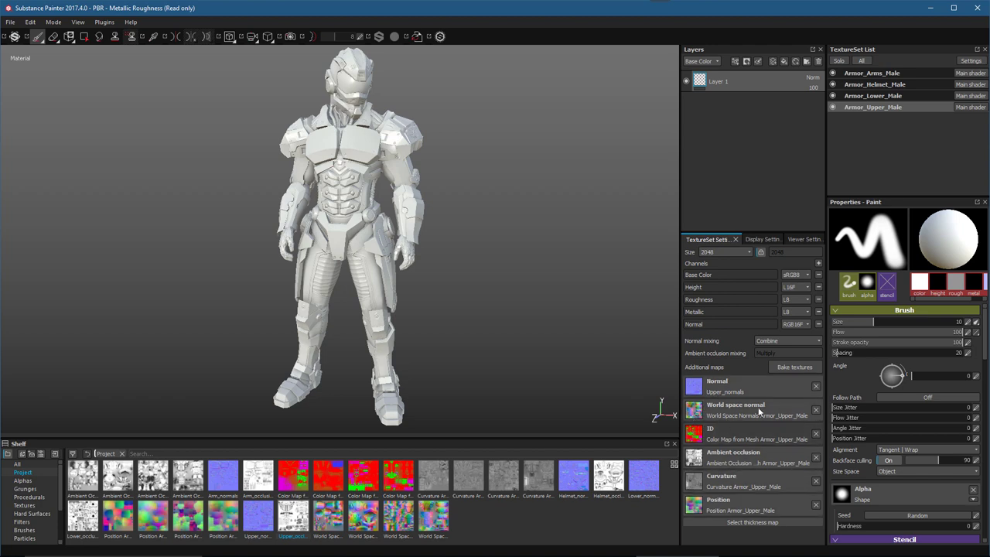
- Inspect the Armor_Arms_Male baked maps and reopen the Baking dialog
click(875, 76)
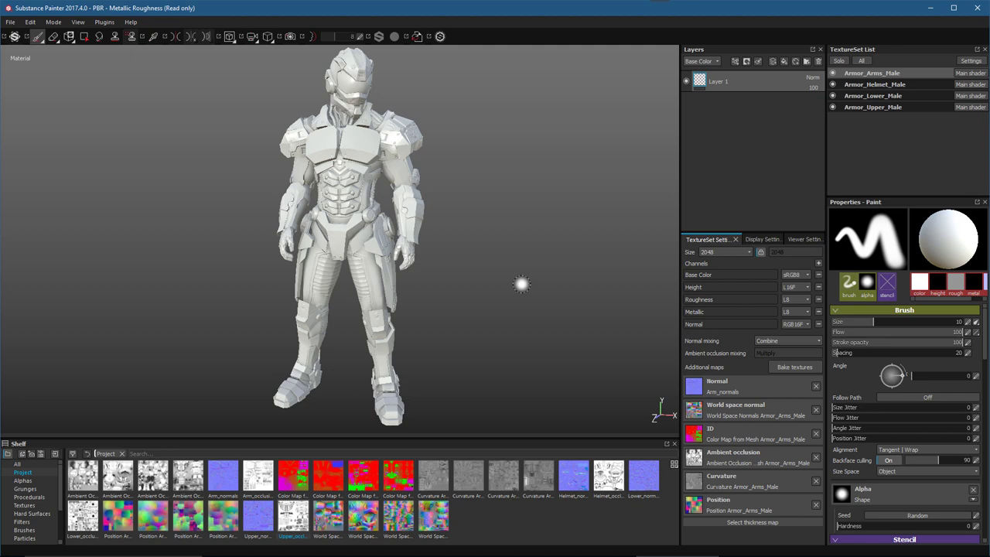
click(795, 368)
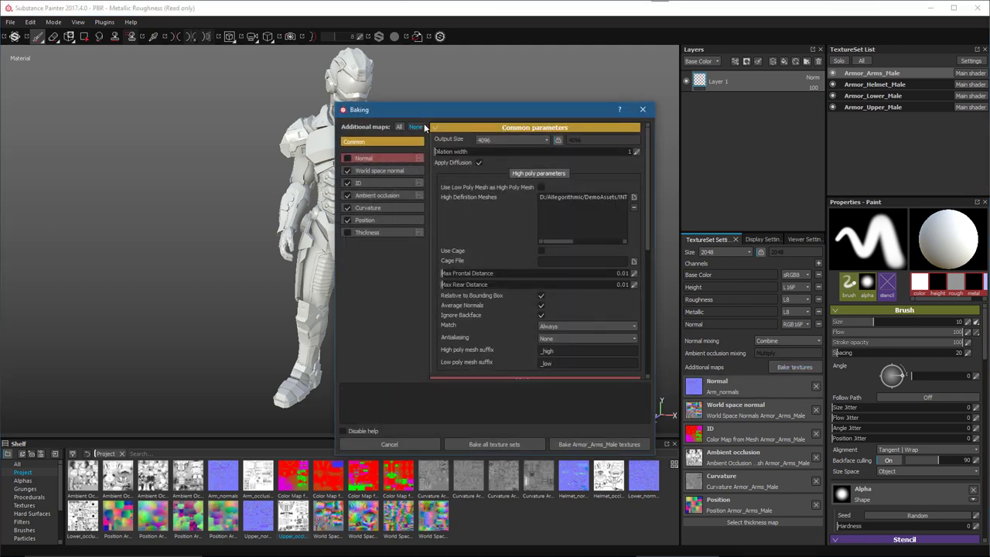
- Move the Baking dialog aside and close it without baking
drag(442, 113, 469, 112)
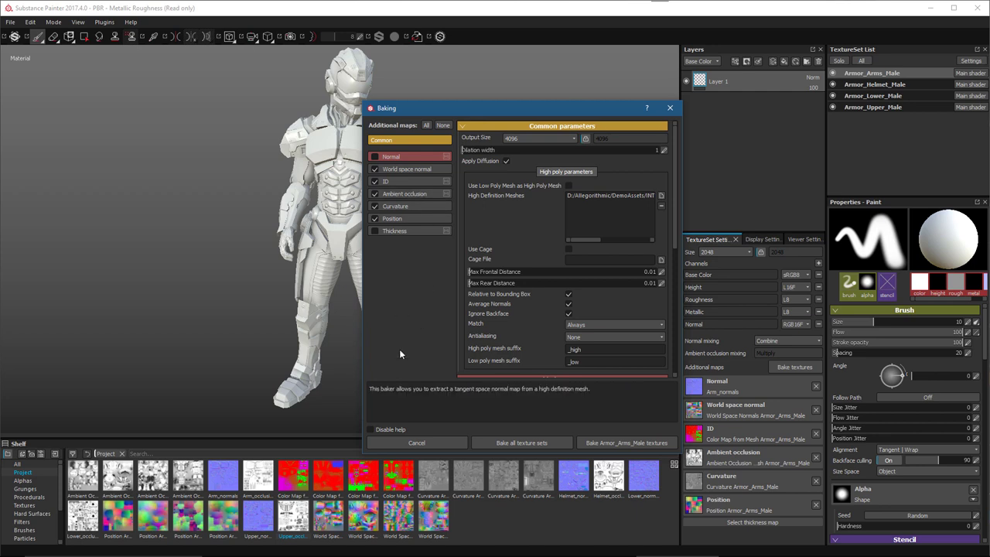
click(669, 109)
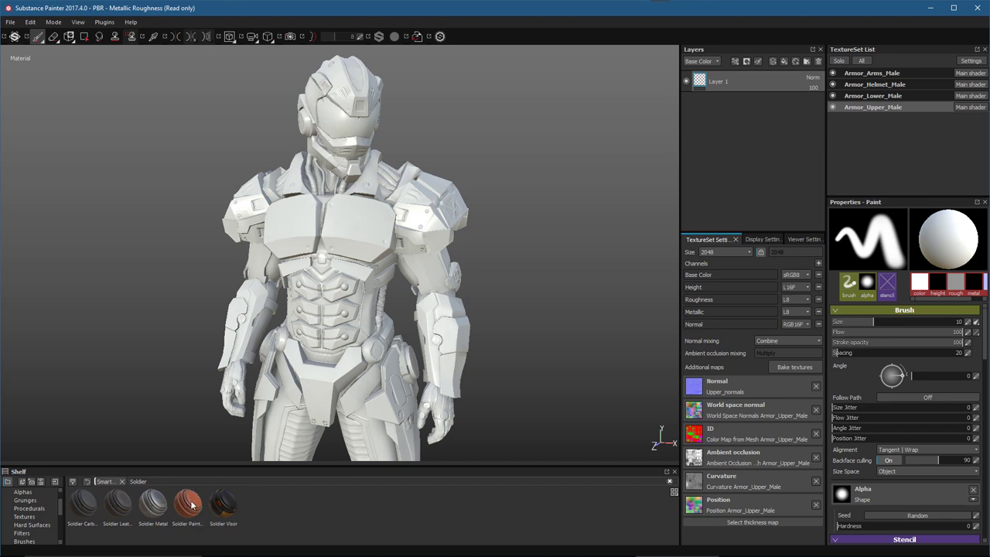
- Drop the Soldier Paint smart material onto the torso's layer stack, creating Soldier Paint_1
mouse_move(185, 504)
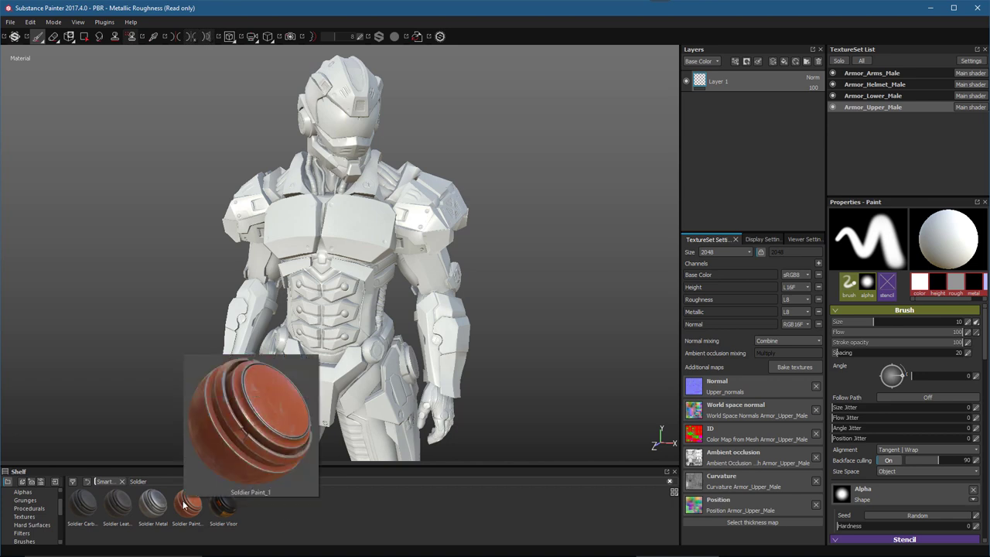
mouse_move(187, 509)
mouse_down()
mouse_move(96, 328)
mouse_move(747, 164)
mouse_up()
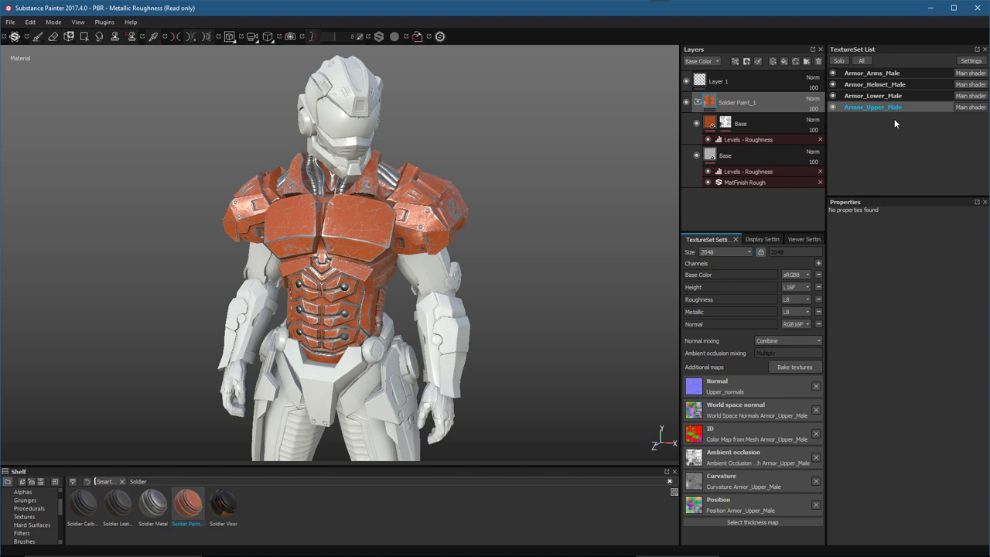
scroll(392, 339, up, 5)
- Inspect the metal Base layer with its MatFinish Rough filter and roughness levels
alt+drag(393, 339, 484, 239)
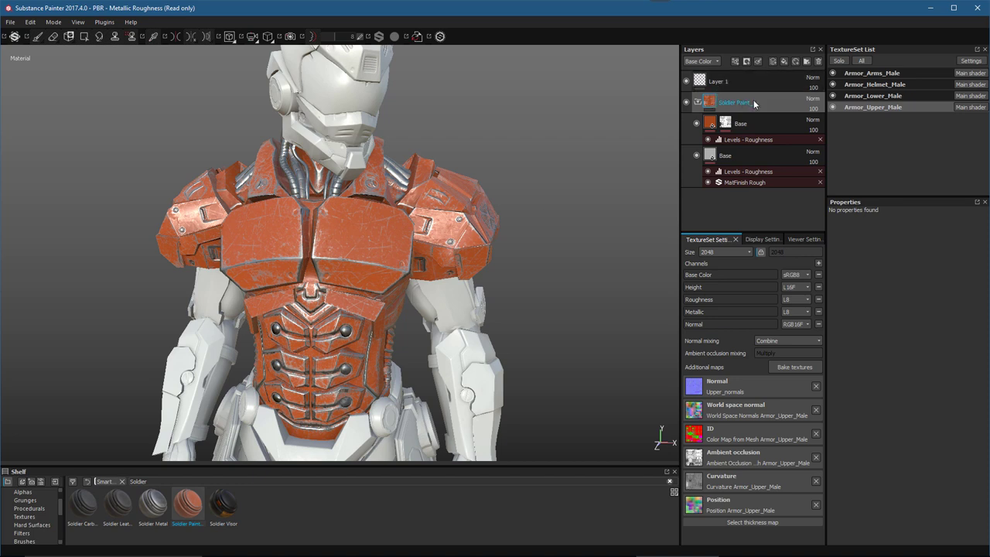
click(767, 159)
click(736, 159)
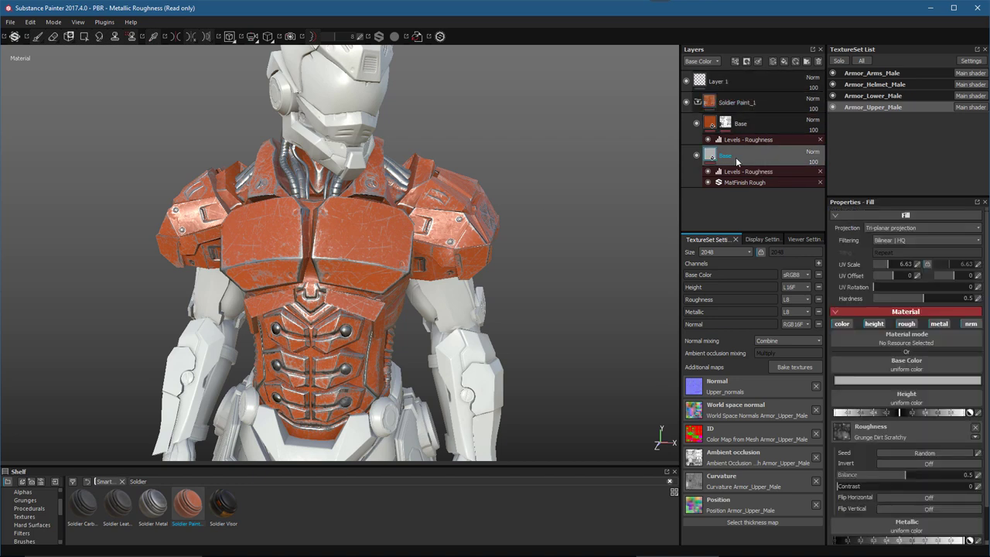
click(739, 183)
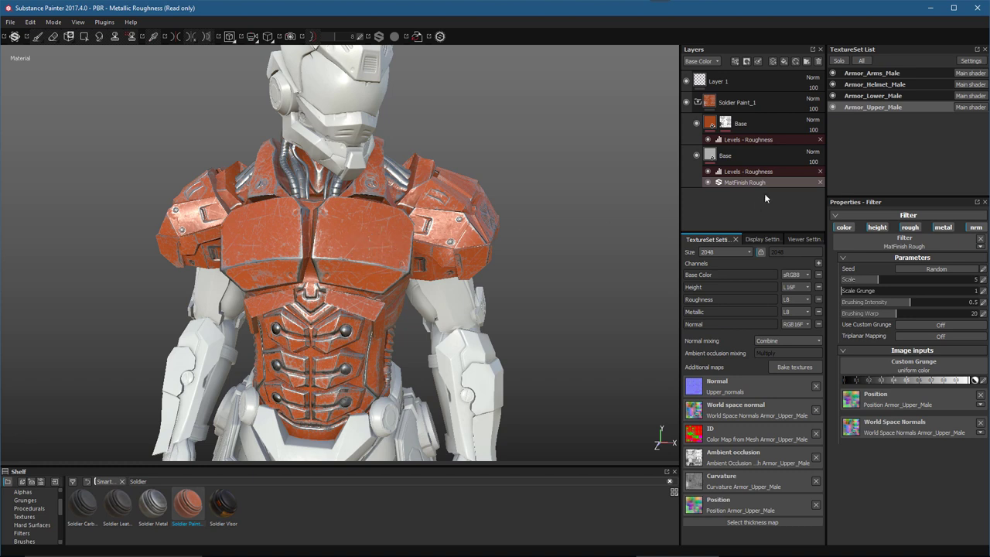
click(753, 171)
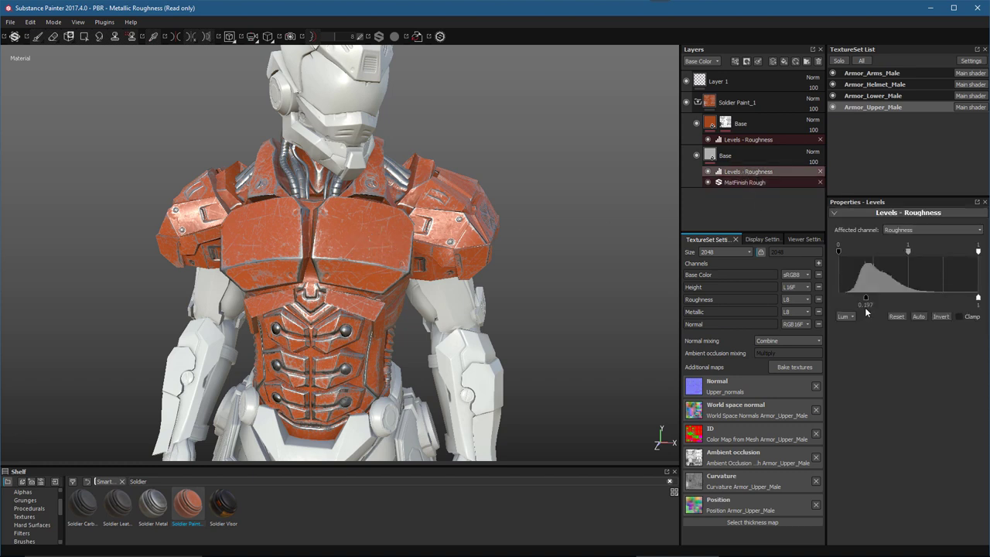
click(723, 155)
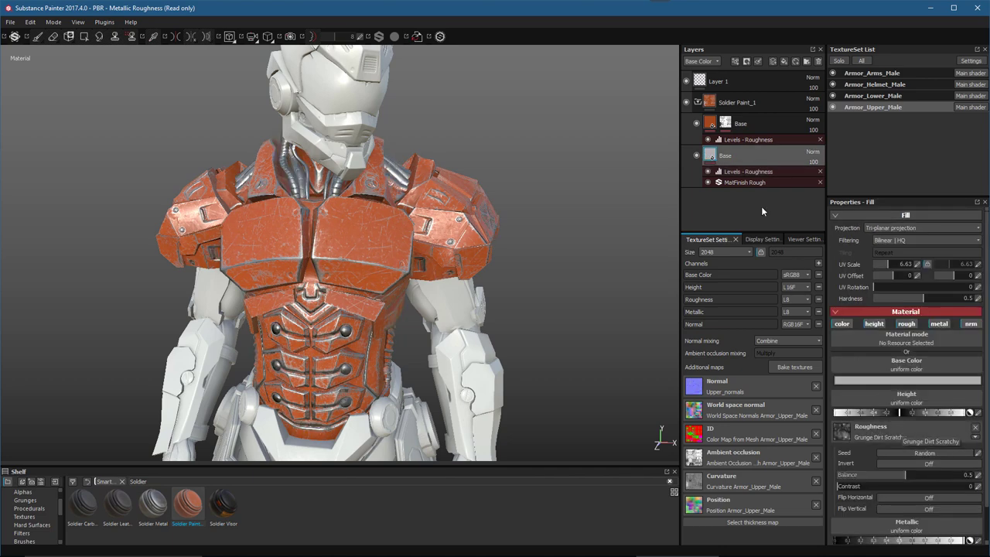
- Hide and reshow the orange paint layer, then review its roughness levels and mask
click(696, 123)
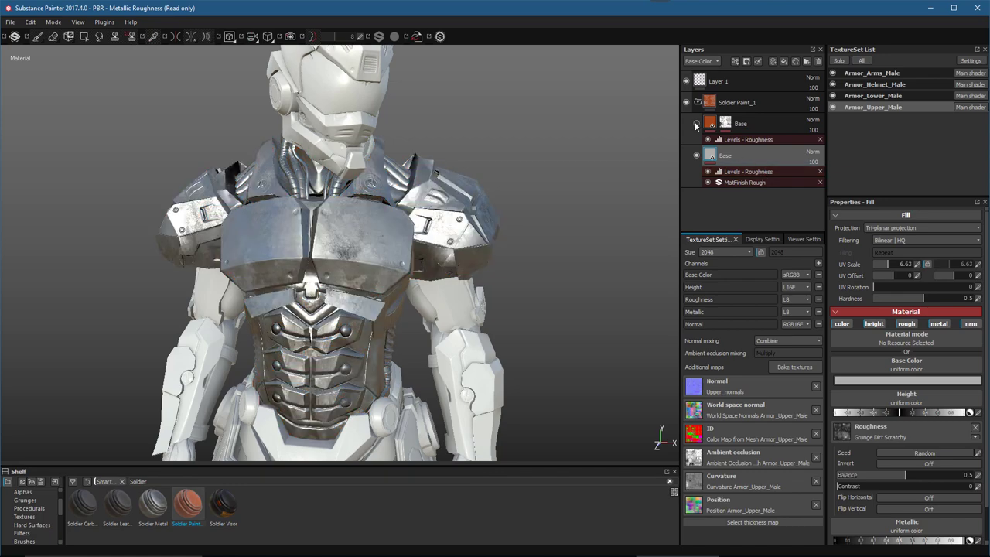
mouse_move(427, 284)
alt+mouse_down()
mouse_move(416, 284)
mouse_move(504, 283)
mouse_move(422, 285)
alt+mouse_up()
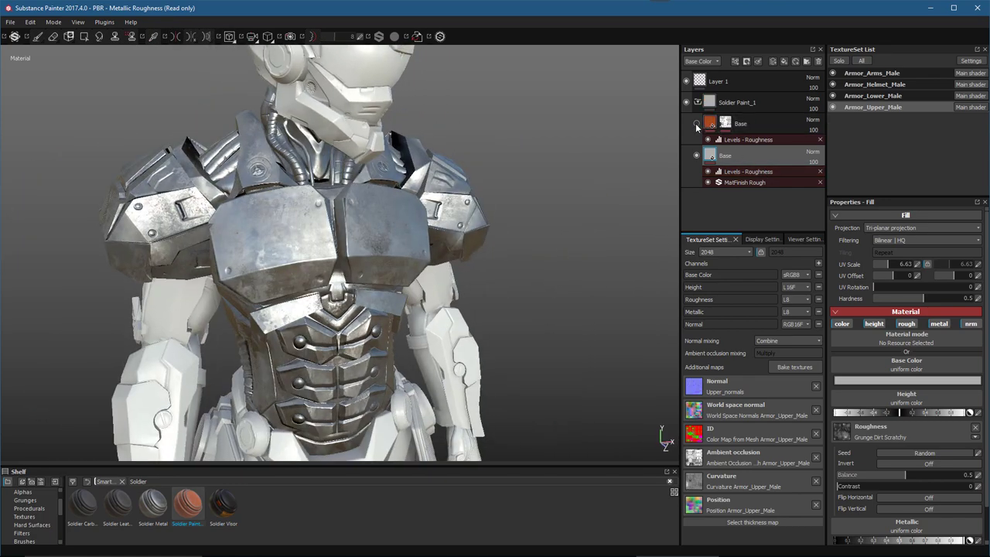
click(696, 125)
scroll(623, 250, up, 2)
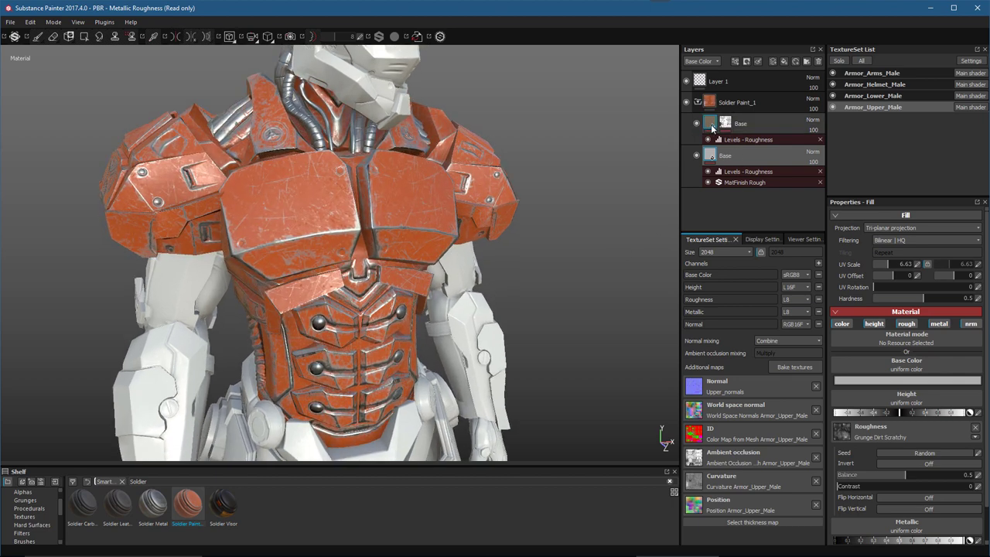
click(750, 124)
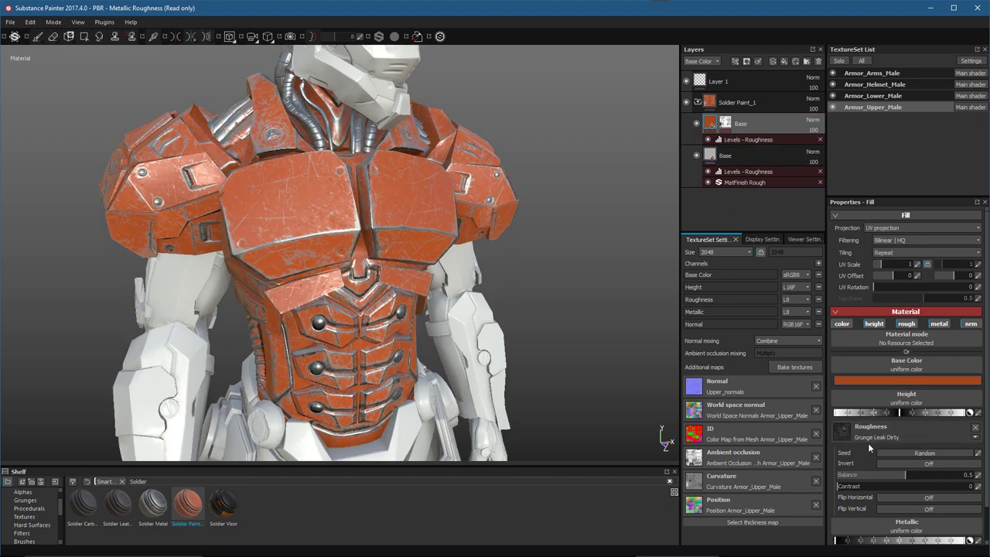
click(737, 139)
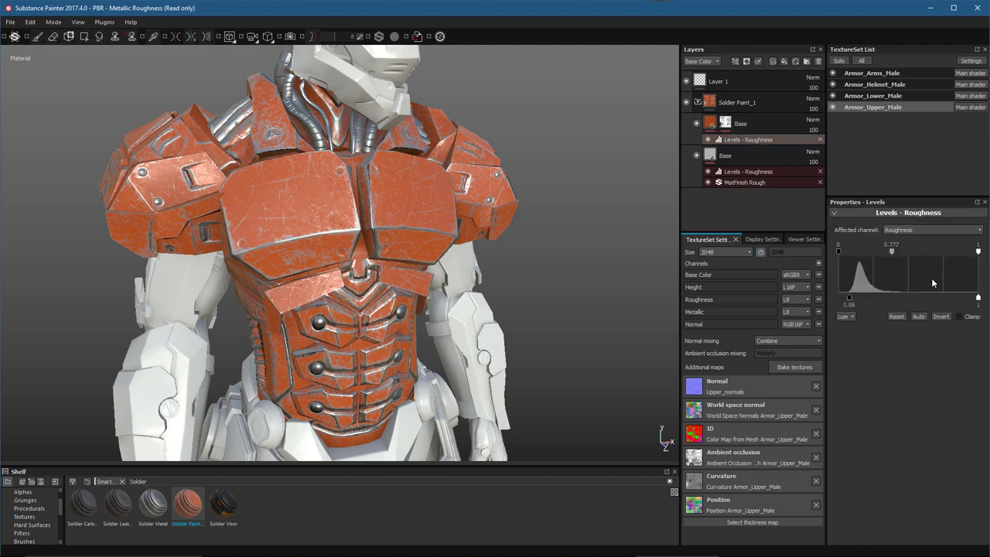
click(727, 127)
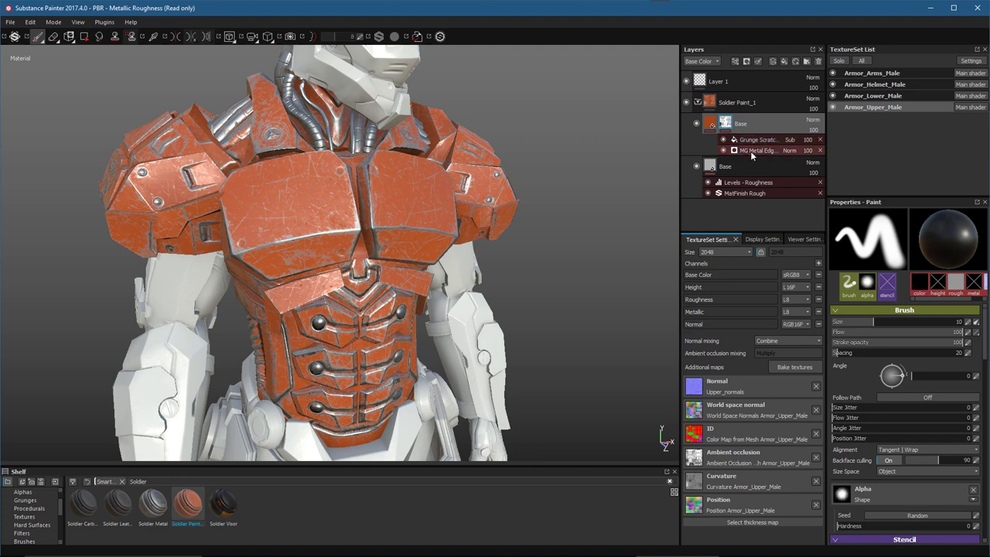
- Review the MG Metal Edge Wear generator and the Grunge Scratches mask settings
click(751, 152)
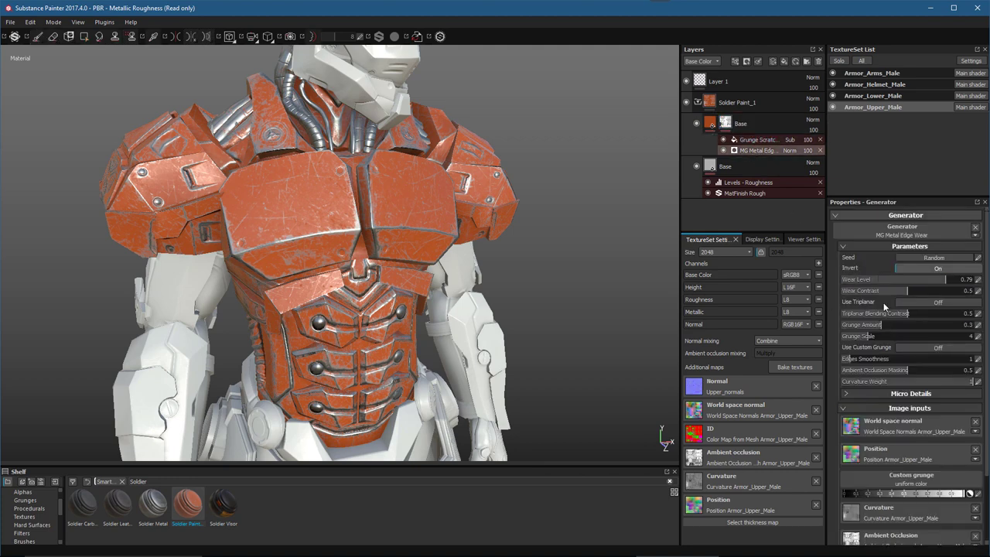
click(758, 139)
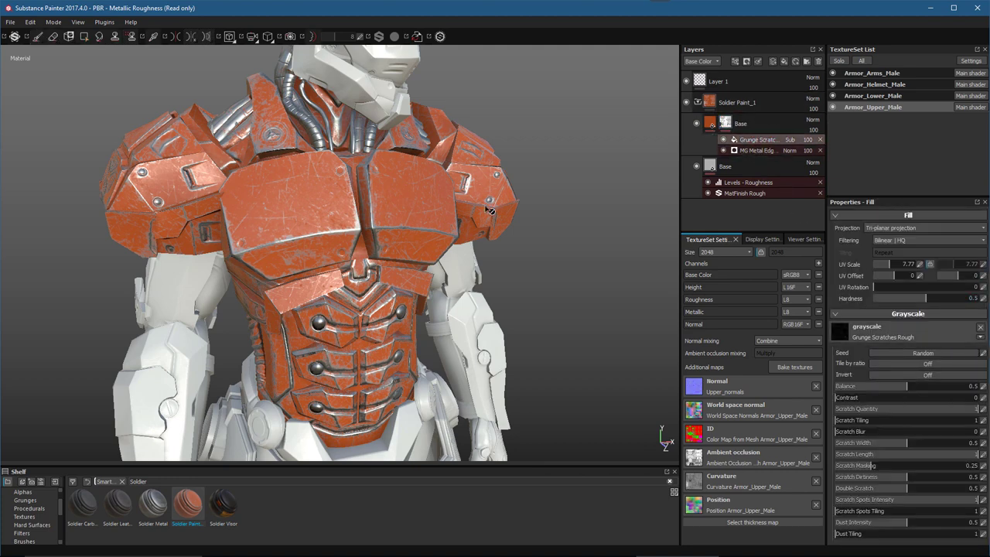
alt+drag(380, 254, 361, 284)
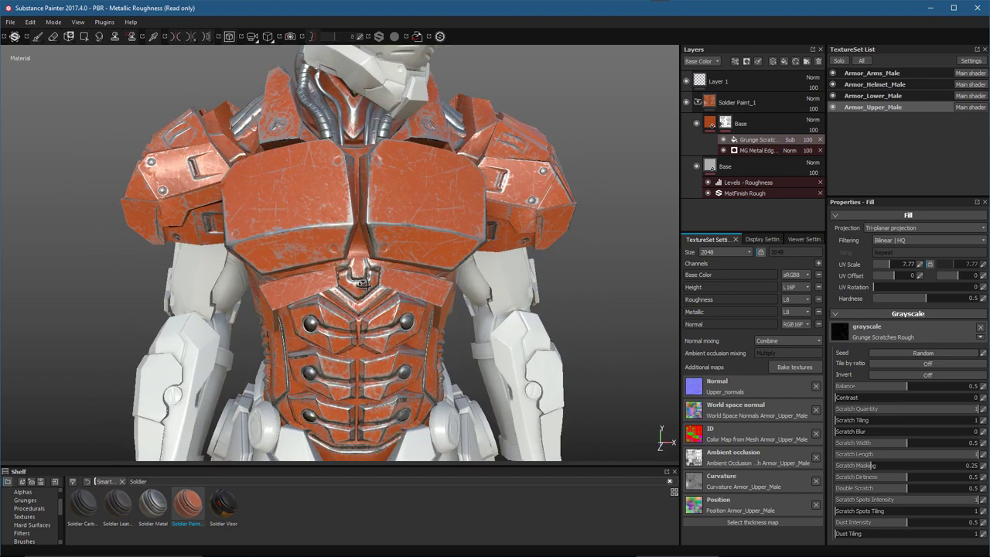
click(753, 150)
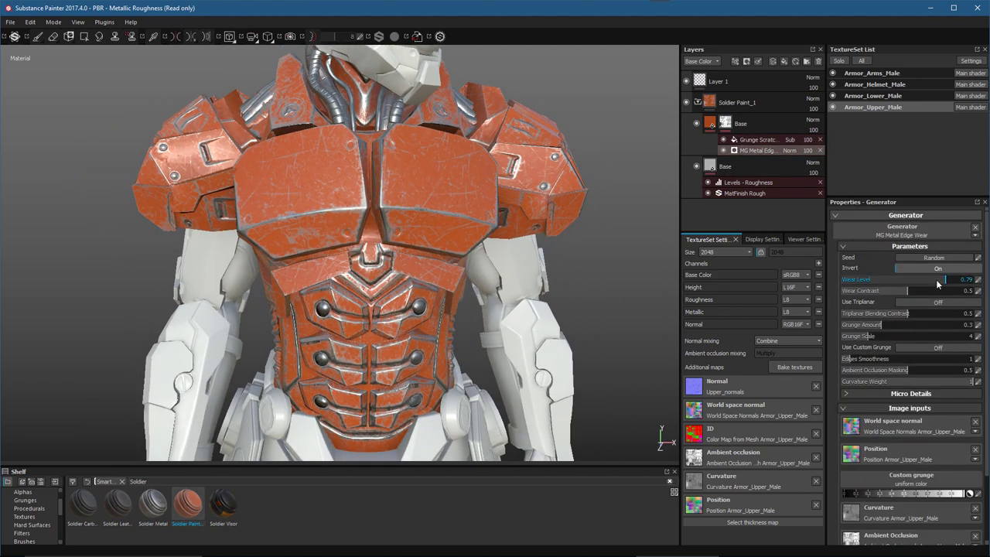
- Set the MG Metal Edge Wear Grunge Amount to 0.4 and collapse Soldier Paint_1
drag(887, 322, 909, 324)
alt+drag(468, 257, 386, 248)
mouse_move(898, 326)
mouse_down()
mouse_move(877, 326)
mouse_move(903, 325)
mouse_move(894, 324)
mouse_up()
alt+drag(504, 272, 367, 249)
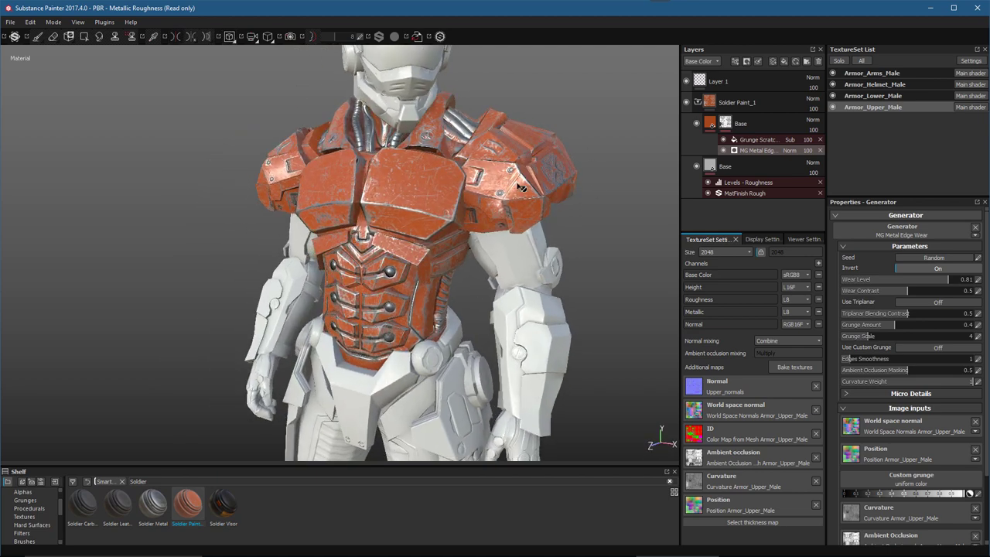
alt+drag(466, 224, 447, 232)
click(697, 102)
- Add a color-selection mask to Soldier Paint_1 using the red ID map region
click(772, 102)
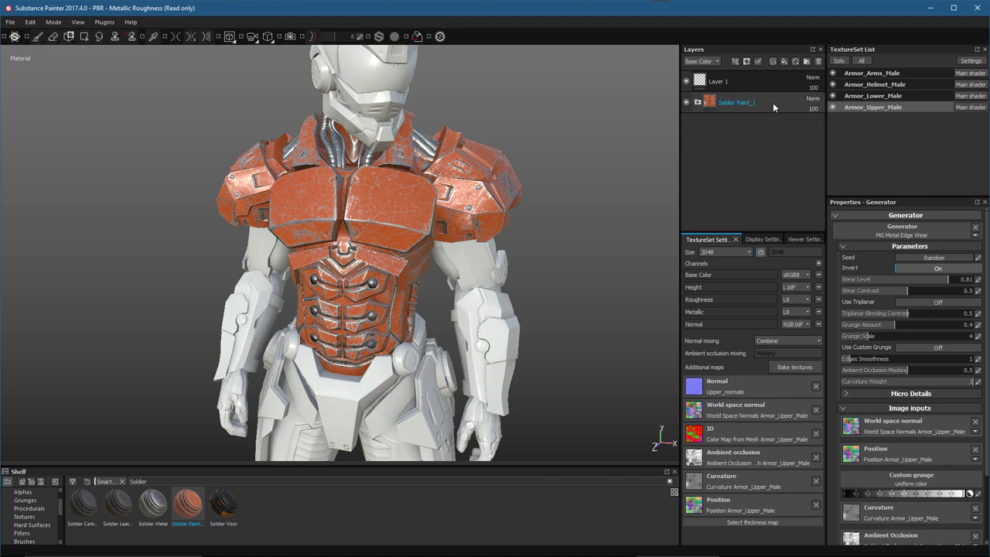
right_click(772, 102)
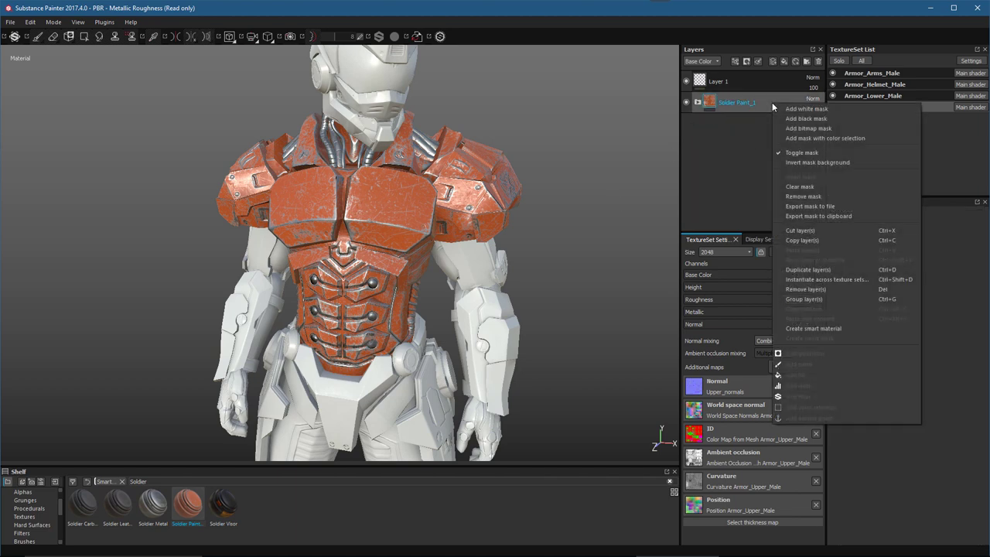
click(802, 138)
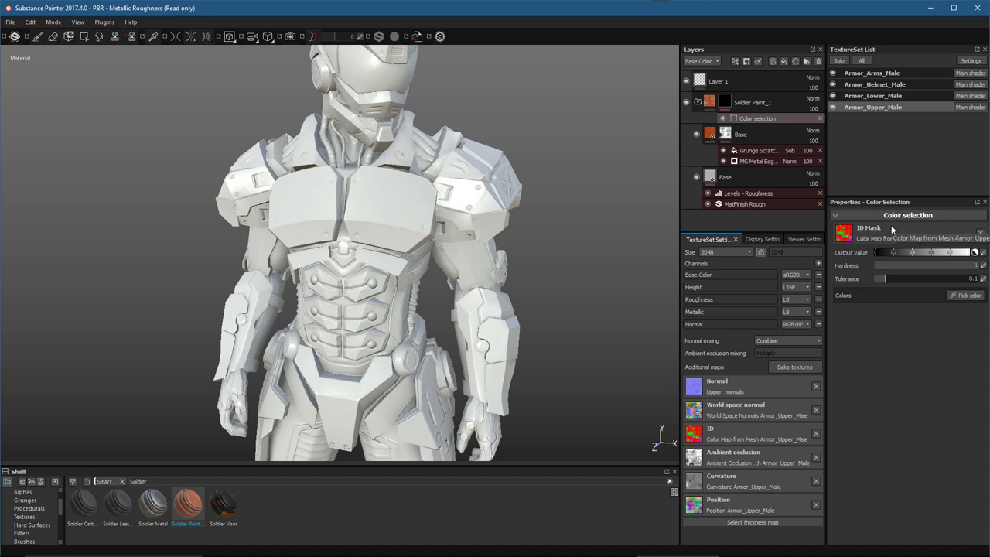
click(968, 296)
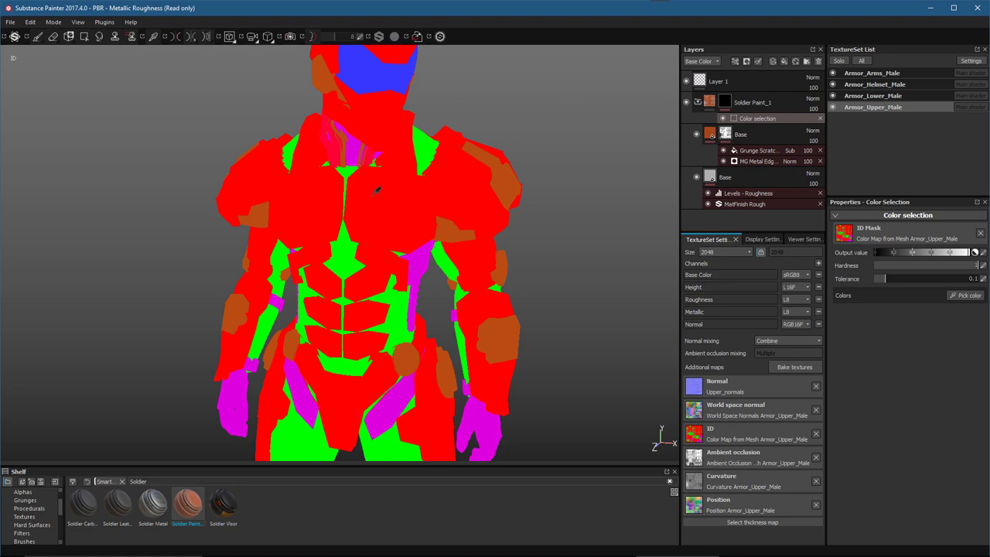
click(380, 198)
alt+drag(469, 229, 462, 247)
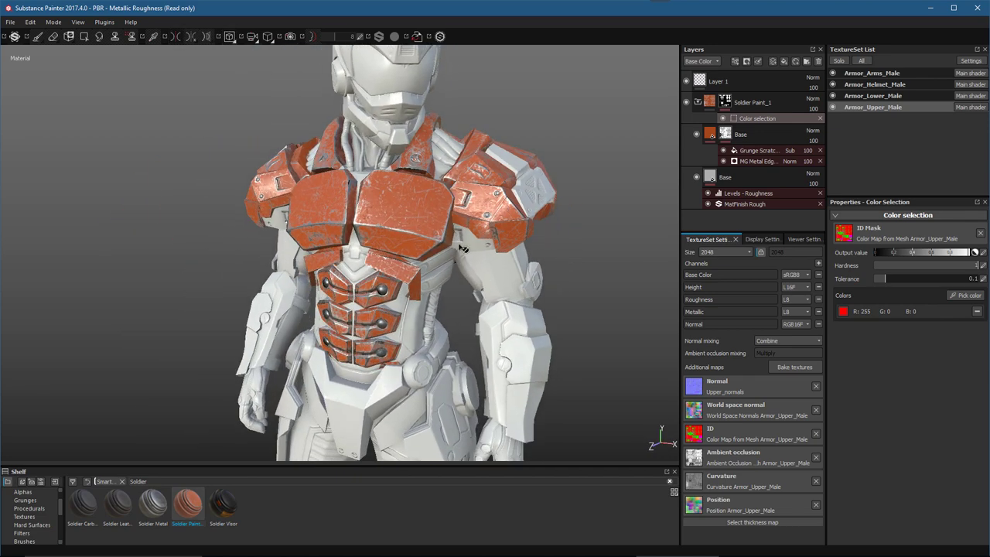
- Change the Soldier Paint_1 Base color to a brighter orange and collapse the group
click(710, 138)
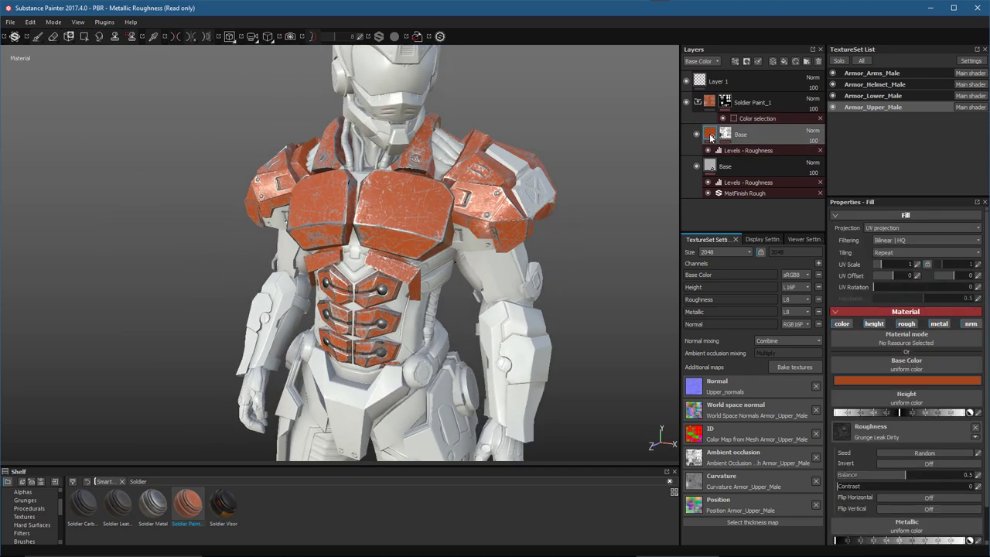
click(868, 378)
drag(877, 418, 880, 413)
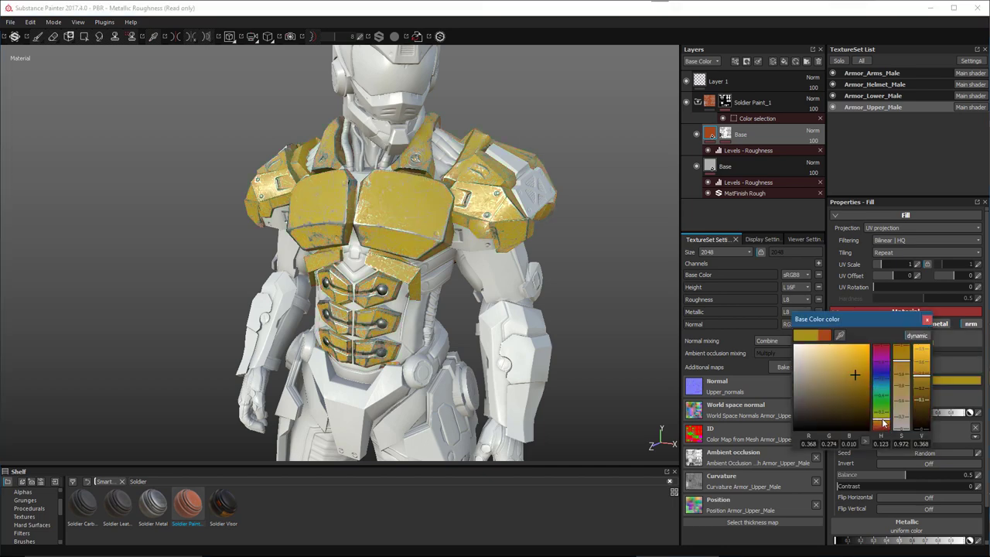
click(862, 362)
click(865, 354)
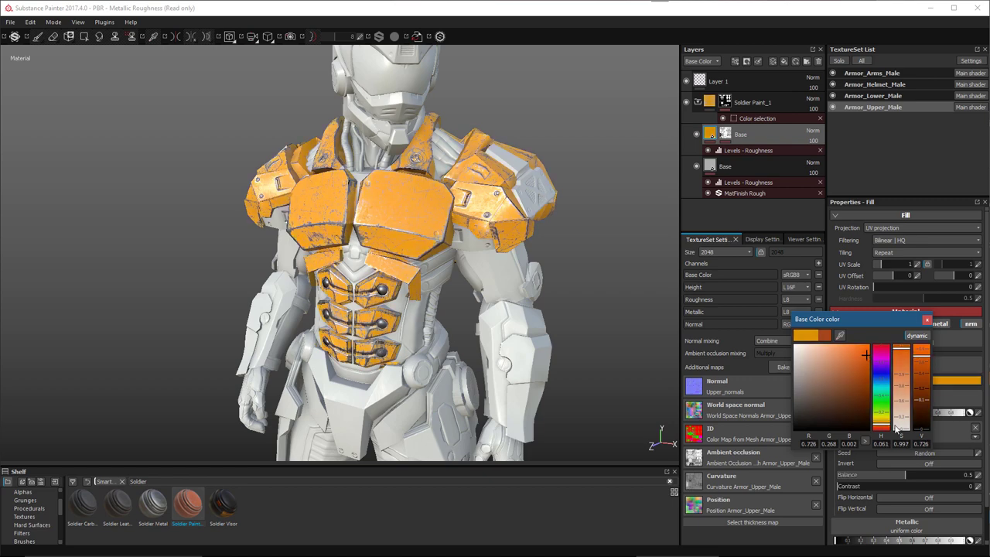
click(928, 320)
alt+drag(503, 254, 597, 207)
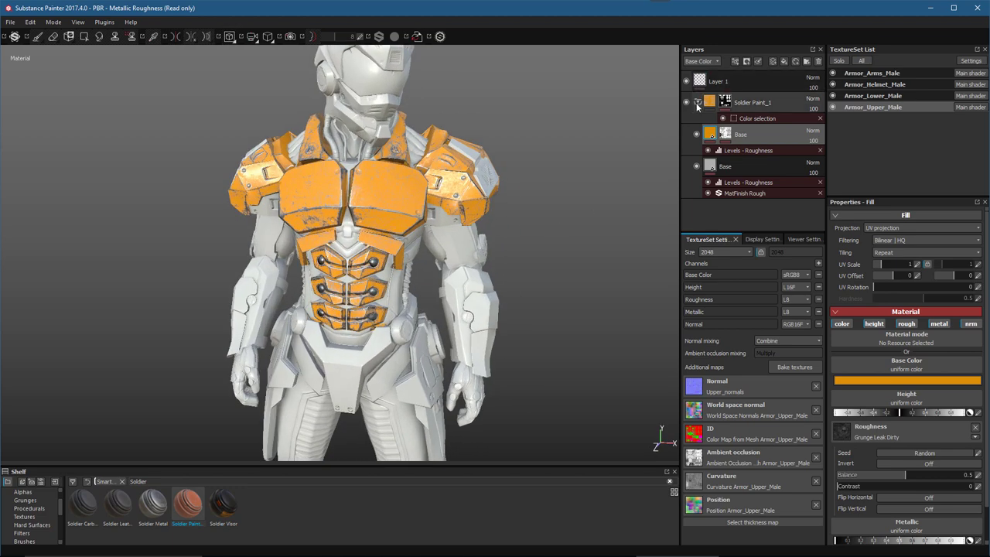
click(698, 101)
alt+drag(421, 251, 379, 282)
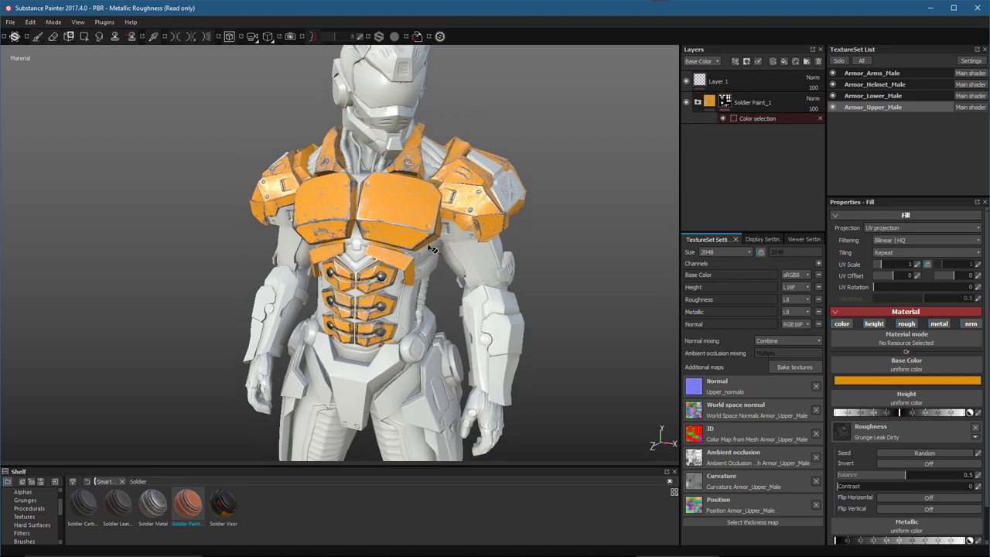
- Place the Soldier Metal smart material above Soldier Paint_1 and expand its group
mouse_move(152, 503)
mouse_down()
mouse_move(124, 362)
mouse_move(706, 91)
mouse_move(766, 95)
mouse_up()
alt+drag(523, 277, 456, 291)
click(698, 101)
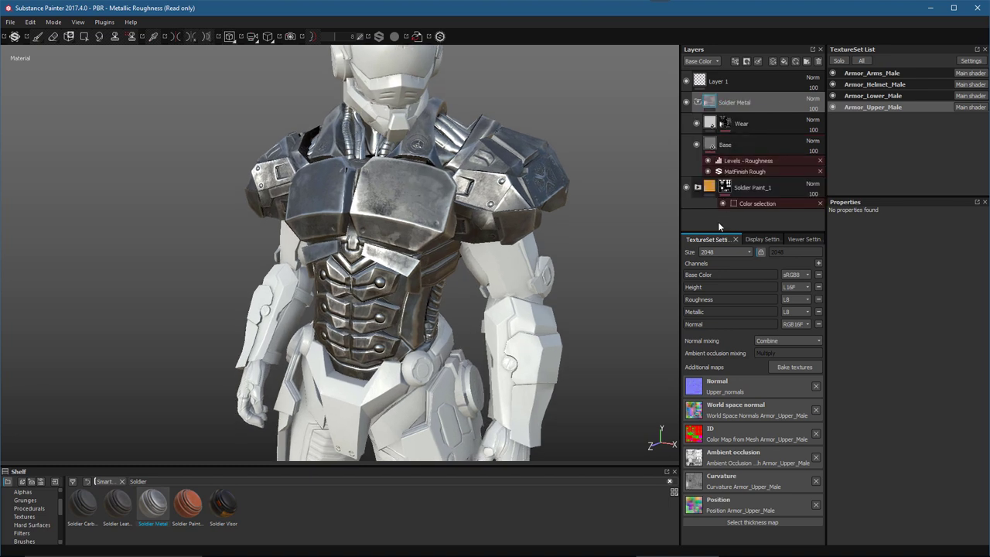
- Inspect Soldier Metal's base fill, MatFinish Rough filter, roughness levels and Wear layer mask
click(758, 142)
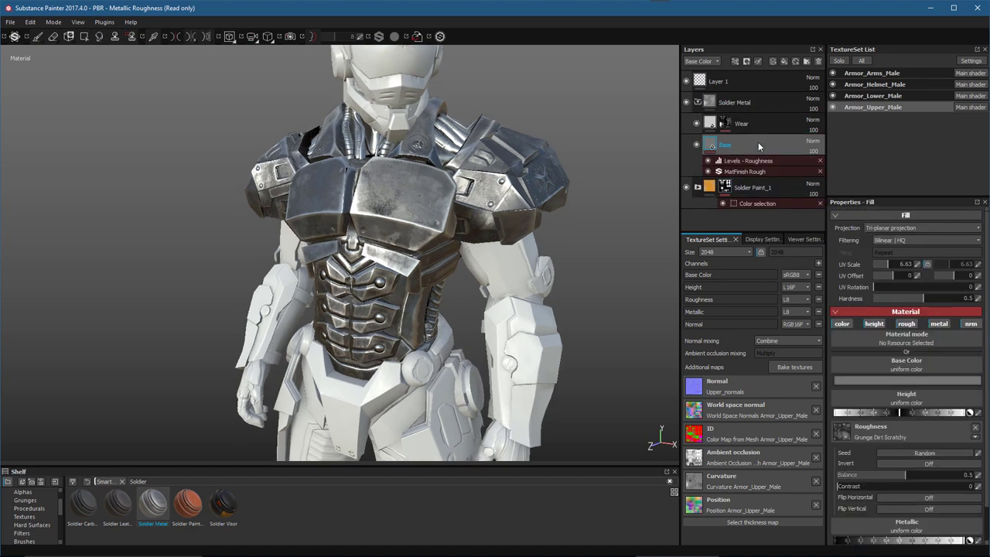
click(743, 171)
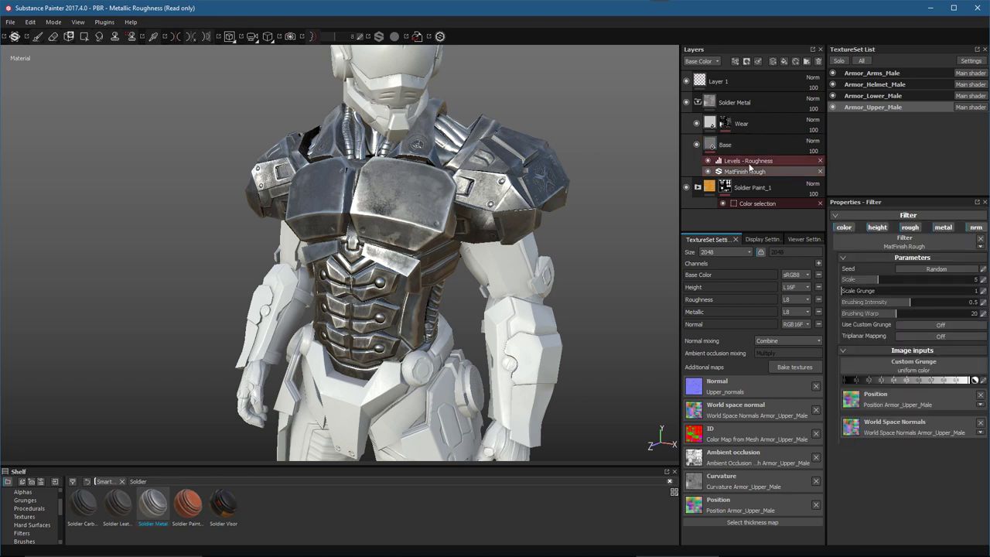
click(730, 145)
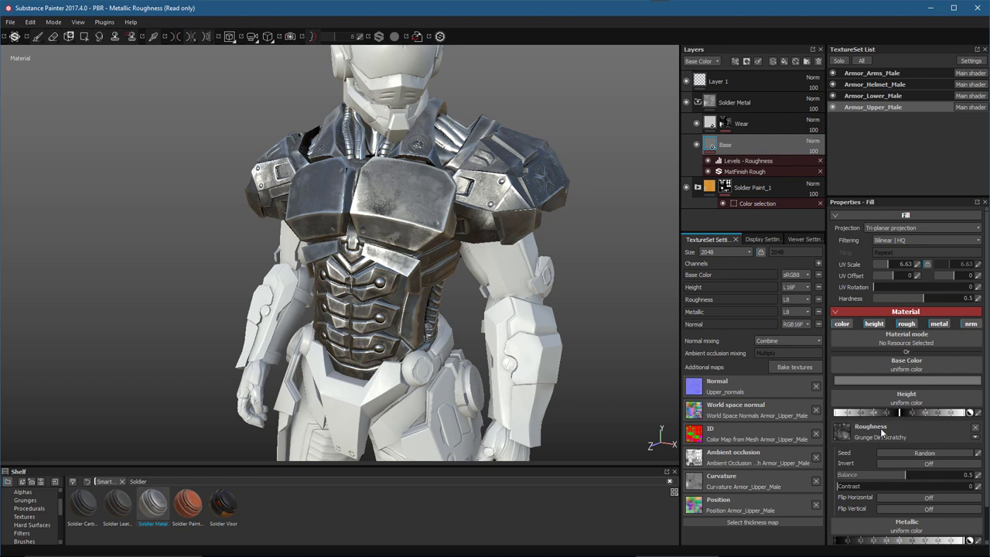
click(735, 162)
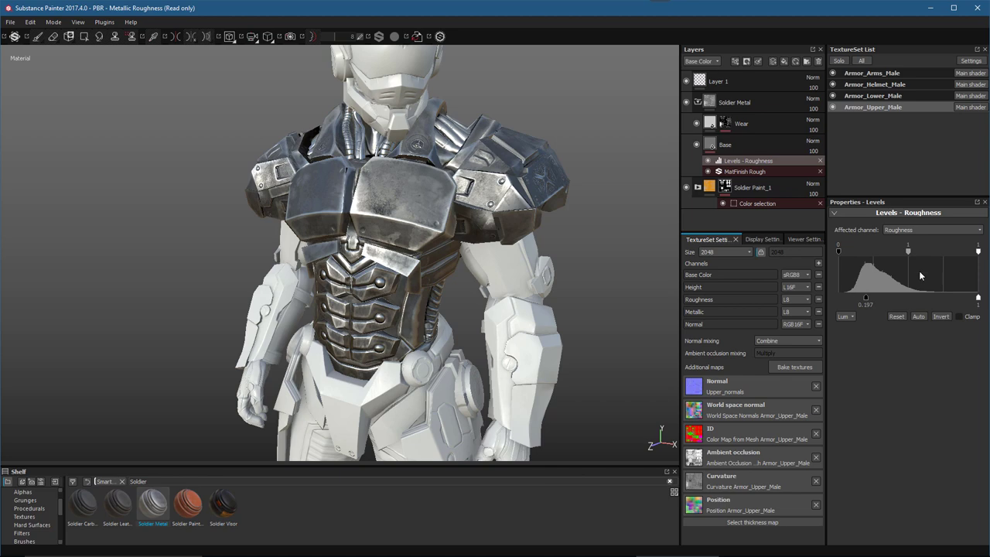
click(710, 123)
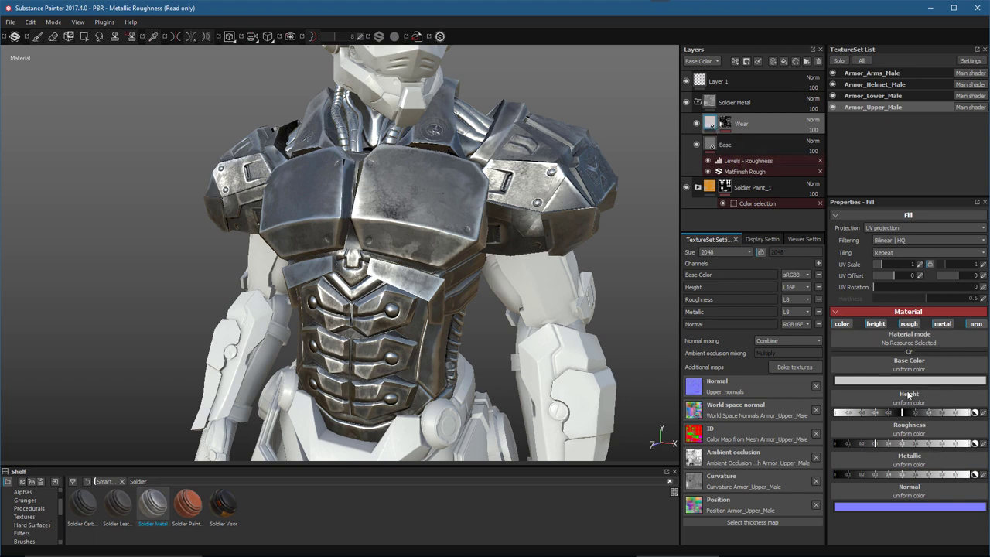
click(725, 124)
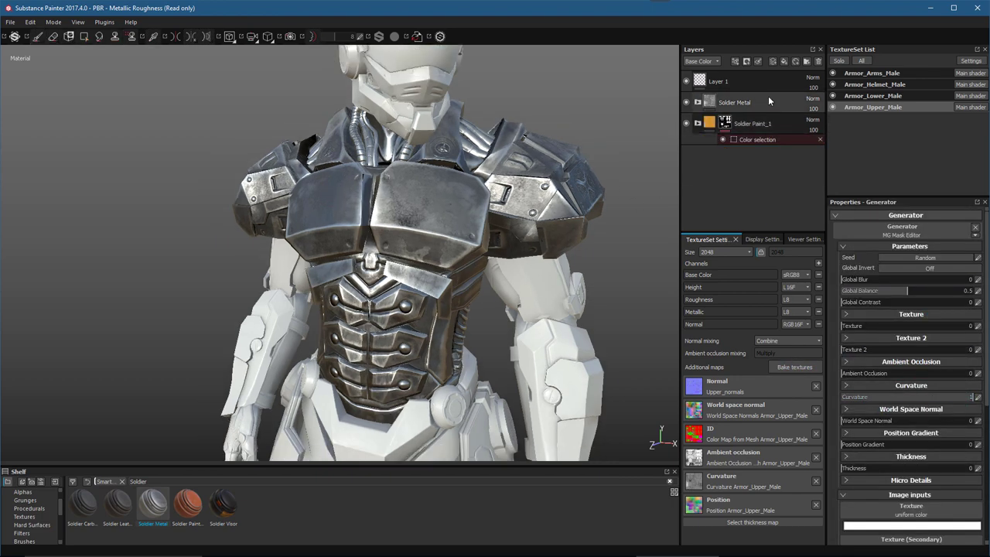
- Mask Soldier Metal by ID color selection of the brown region (R:186 G:75 B:17)
right_click(771, 100)
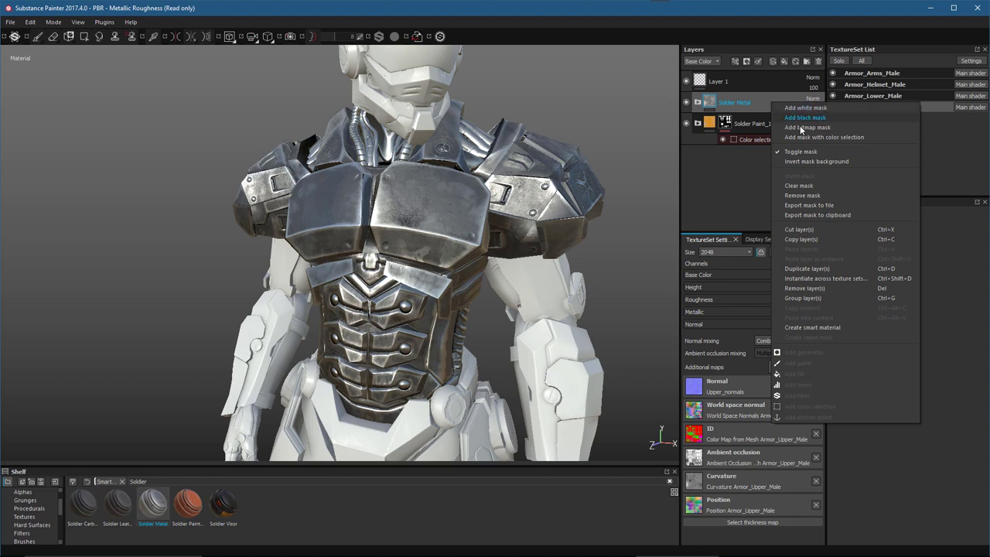
click(798, 137)
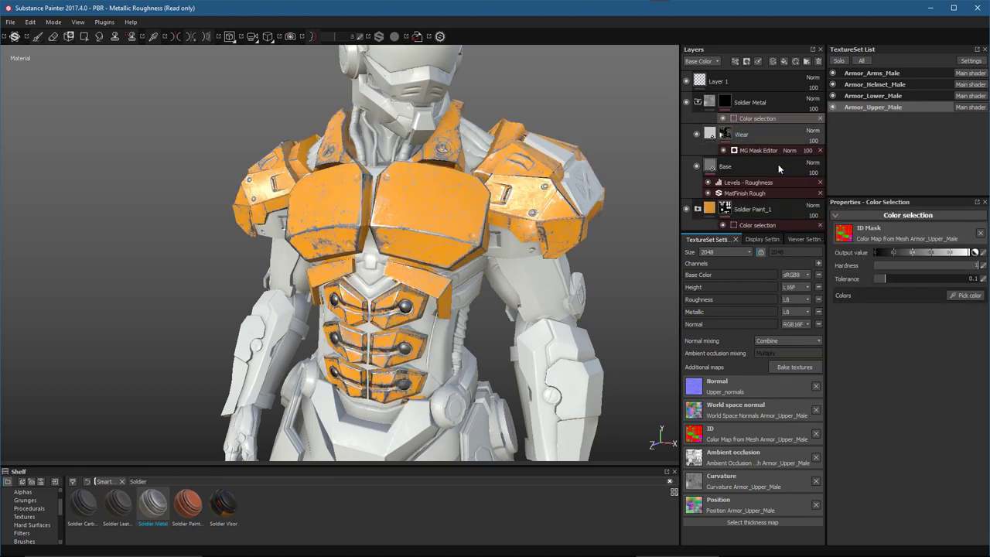
click(964, 297)
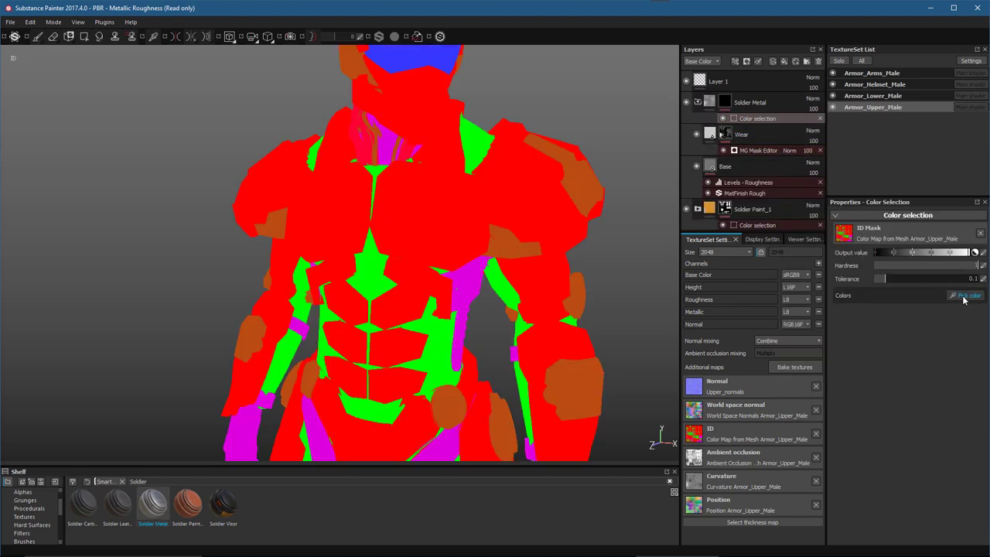
click(506, 237)
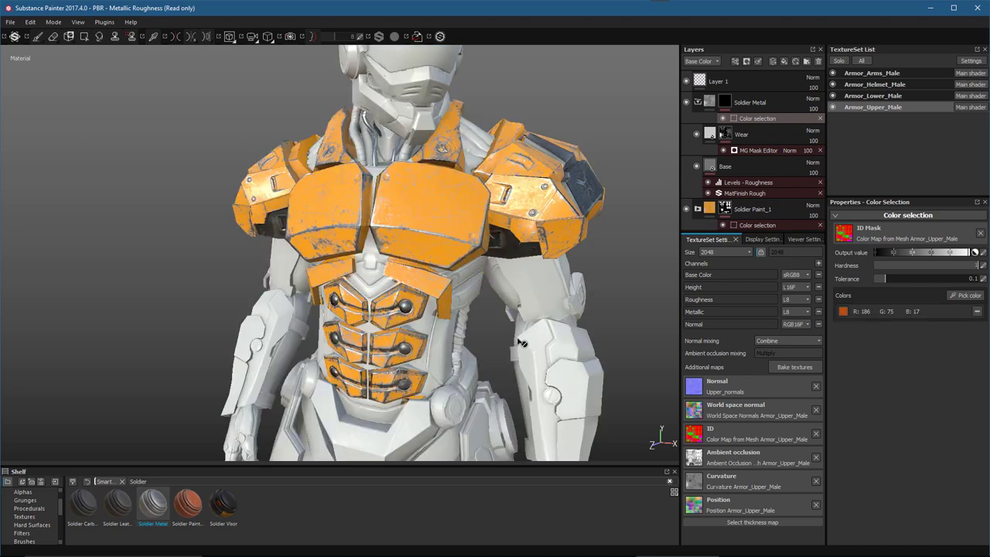
alt+drag(485, 321, 323, 158)
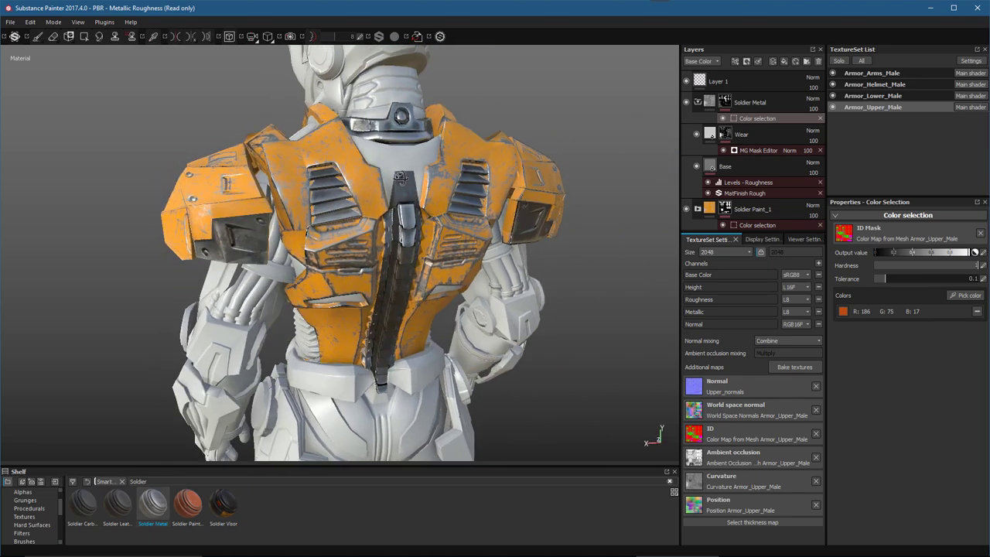